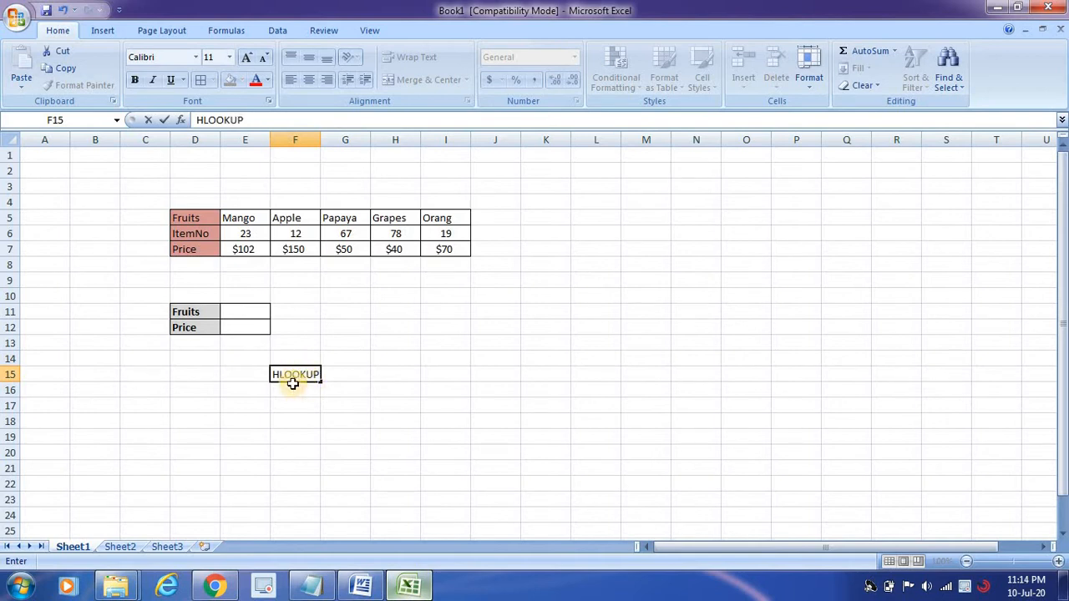
# Step: Finish the HLOOKUP label entry in cell F15 and select the fruit table D5:I7
pyautogui.click(313, 419)
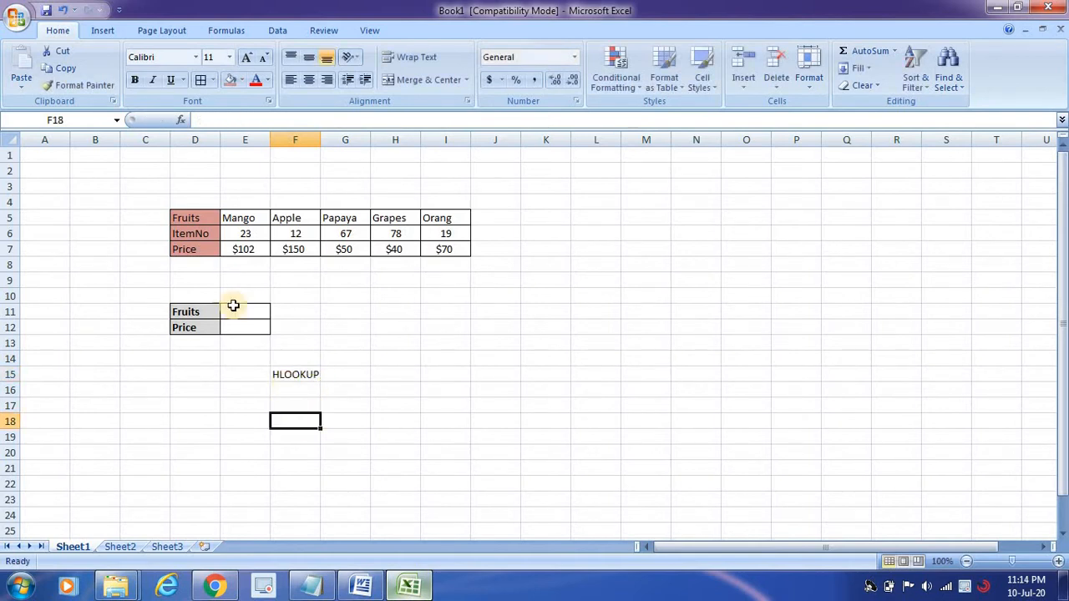
pyautogui.click(201, 218)
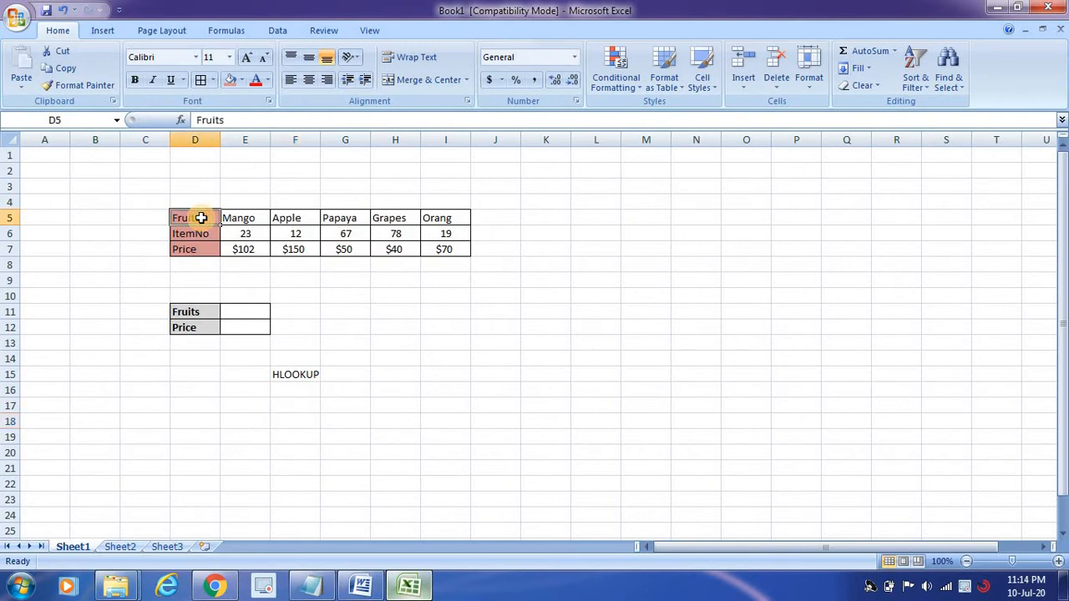
pyautogui.moveTo(201, 218); pyautogui.dragTo(437, 245)
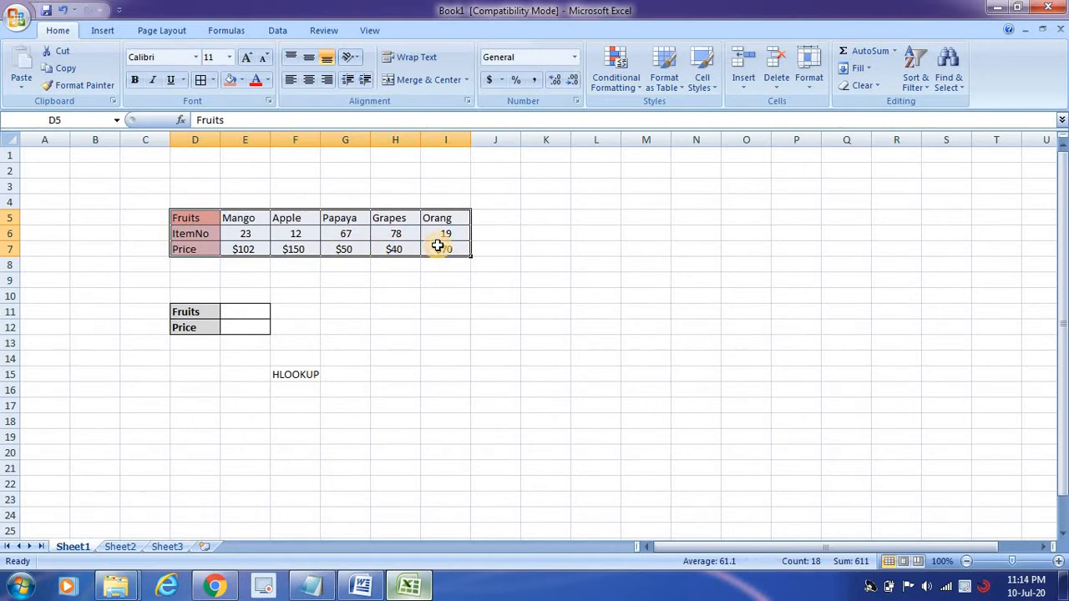
# Step: Enter the label VLOOKUP in cell F16, directly below the HLOOKUP label
pyautogui.click(302, 374)
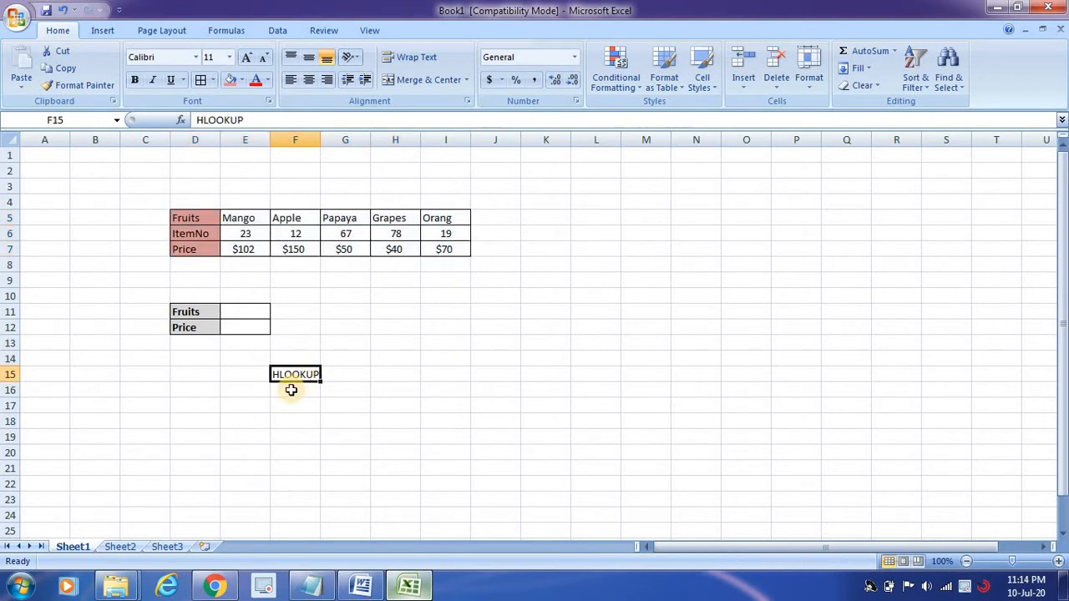
pyautogui.click(291, 390)
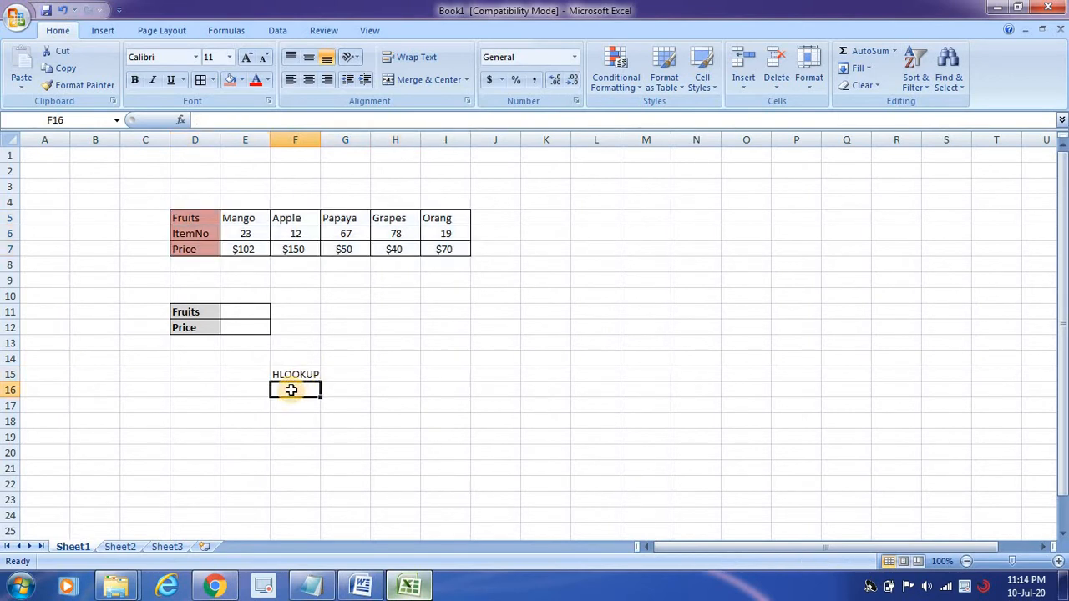
pyautogui.write('VLOOKUP')
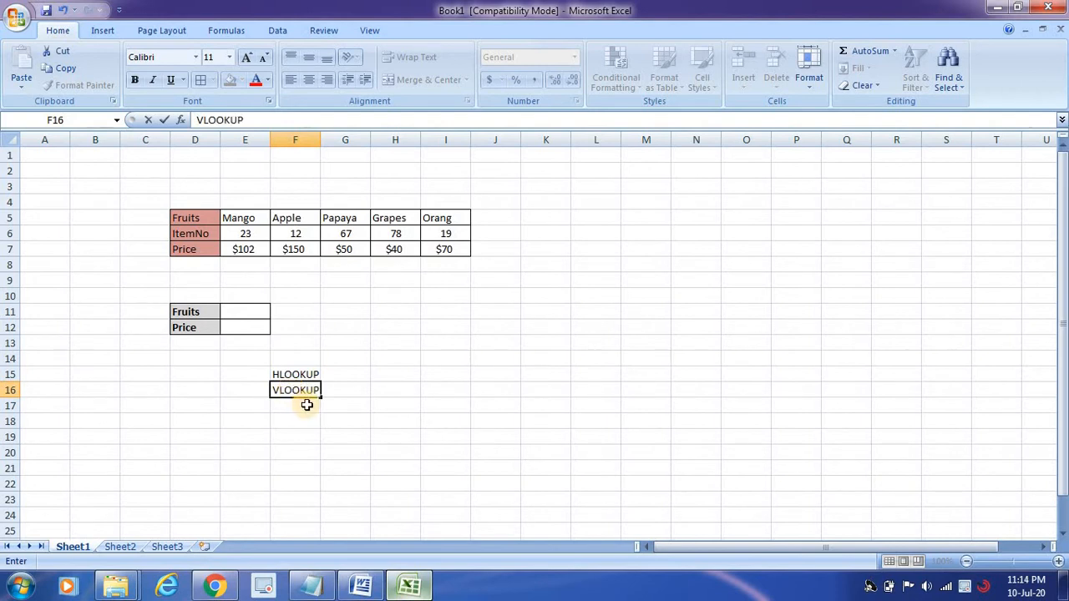
pyautogui.click(289, 419)
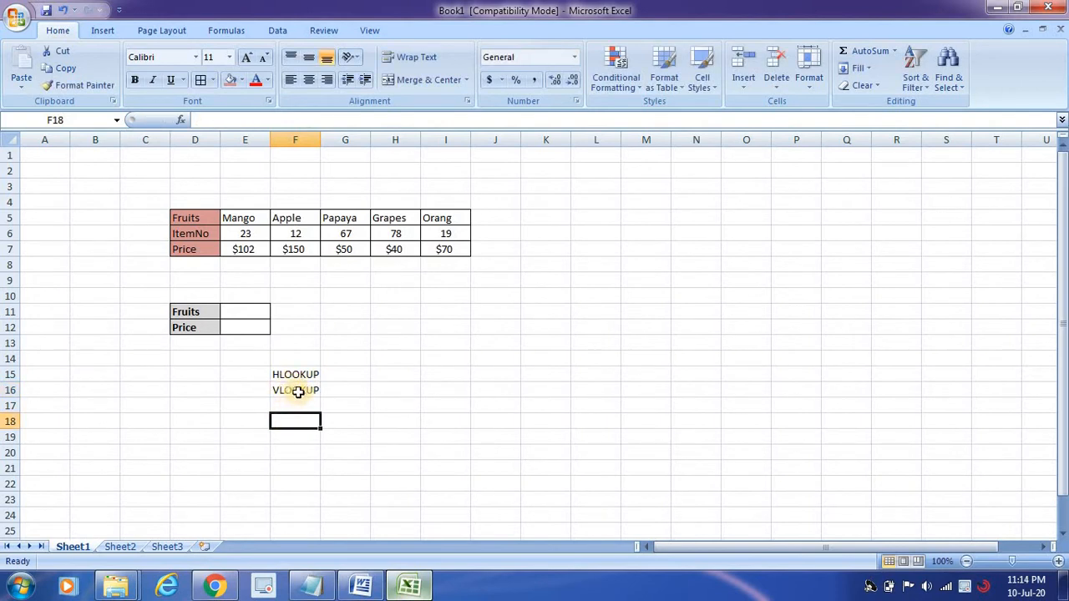
# Step: Review the two lookup labels and the fruit table's row headers Fruits, ItemNo and Price
pyautogui.click(288, 392)
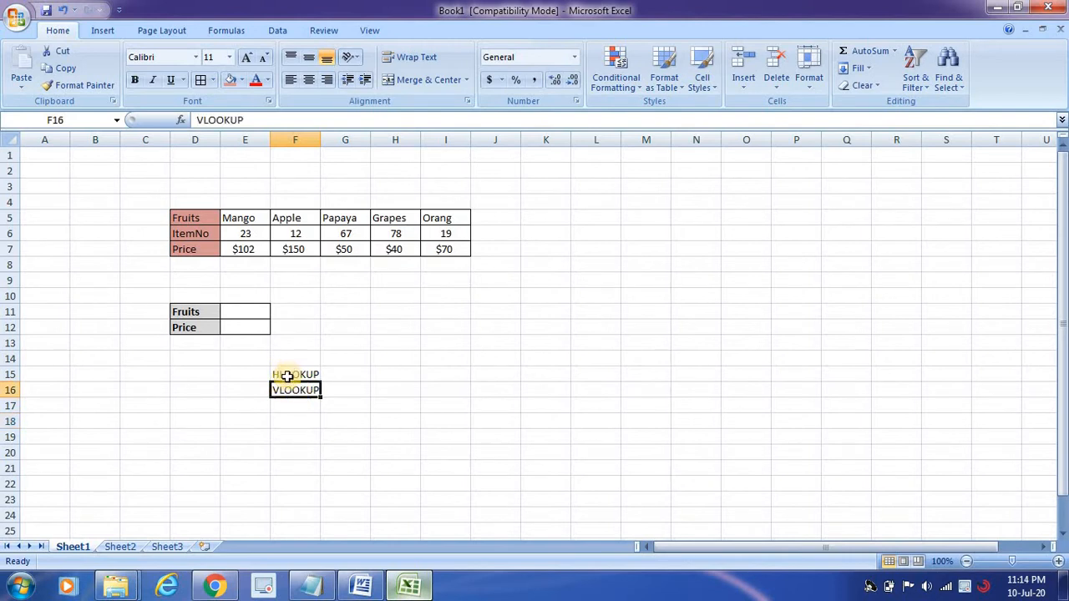
pyautogui.click(287, 376)
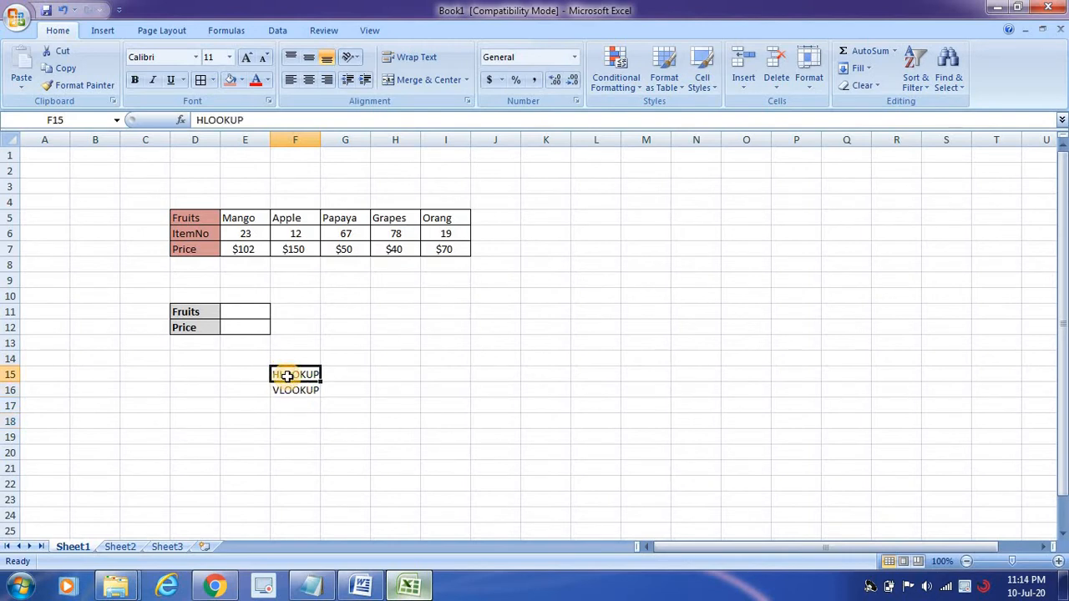
pyautogui.click(197, 219)
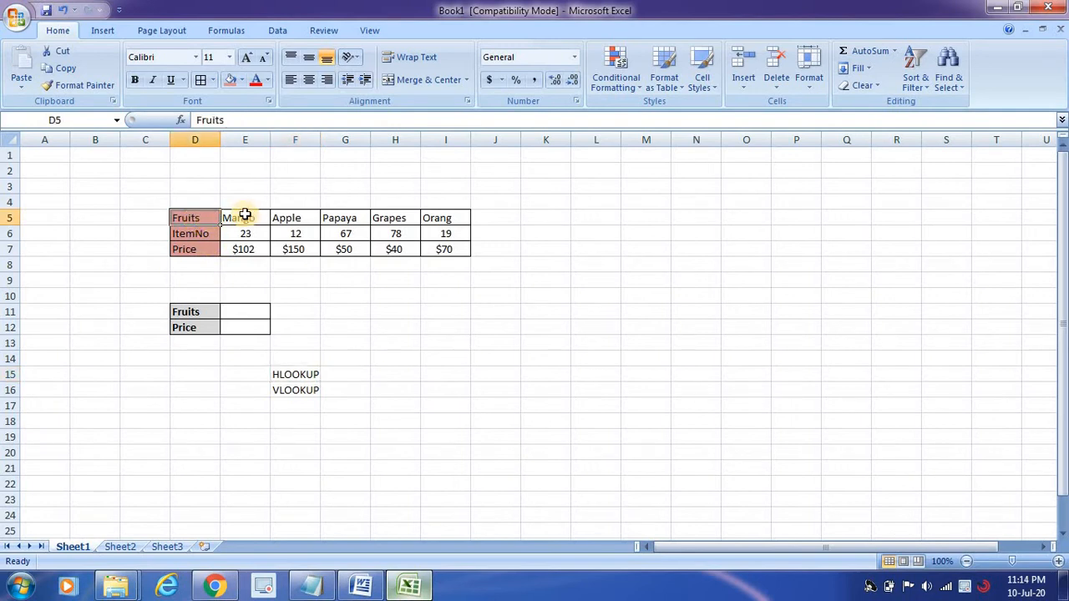
pyautogui.click(199, 235)
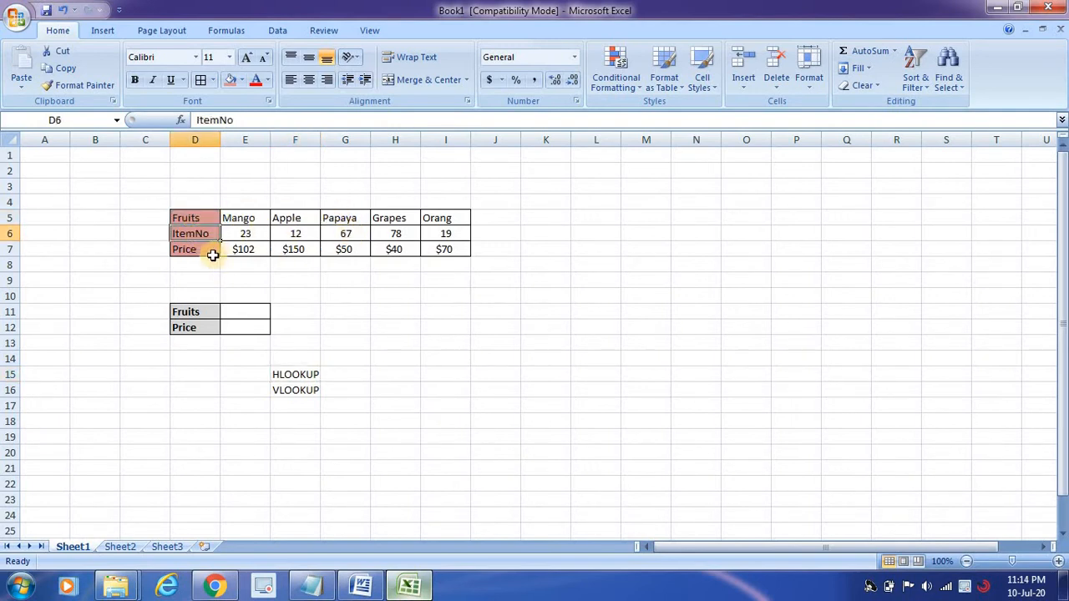
pyautogui.click(202, 251)
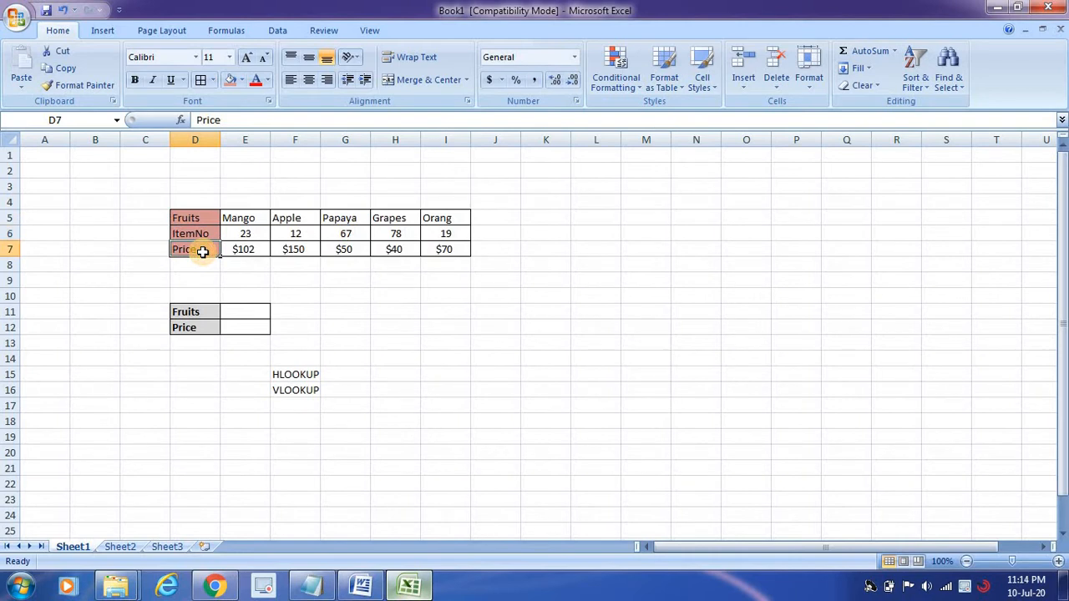
# Step: Enter Papaya as the fruit to look up in cell E11 of the small Fruits/Price table
pyautogui.click(203, 313)
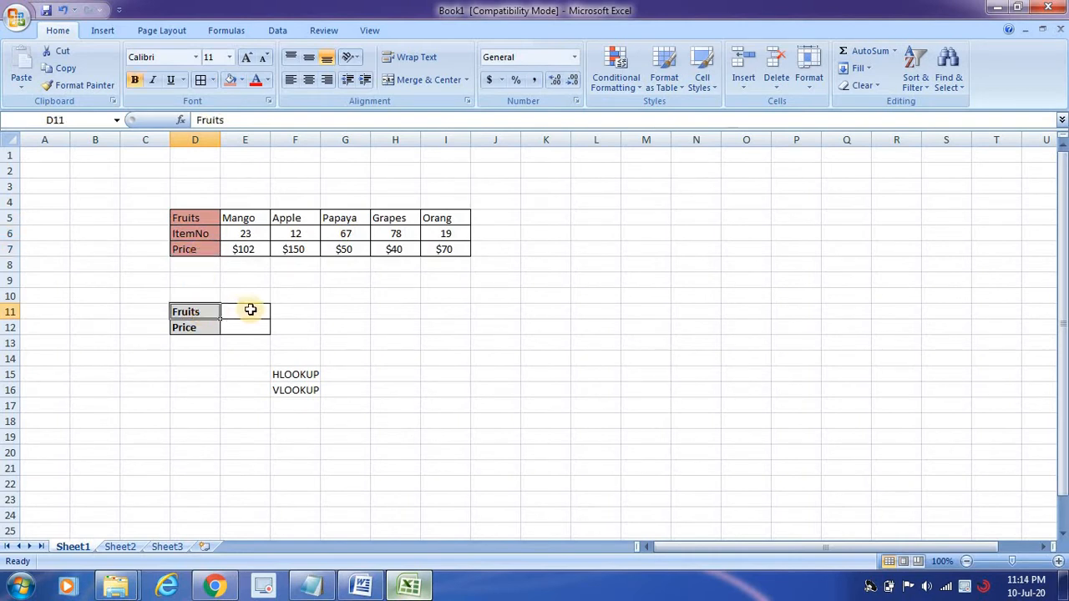
pyautogui.click(243, 312)
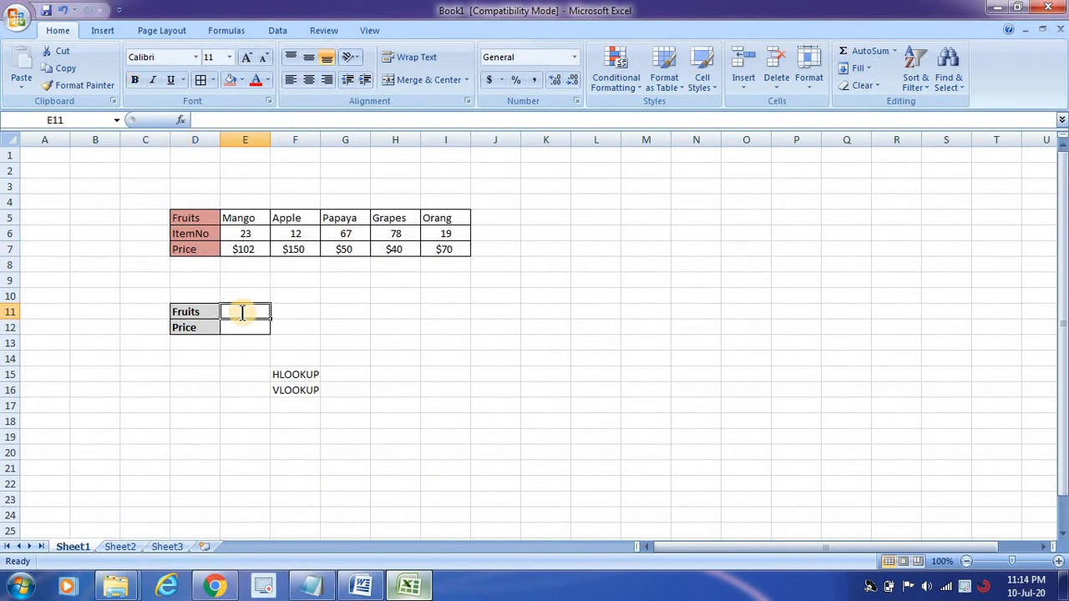
pyautogui.write('Papa')
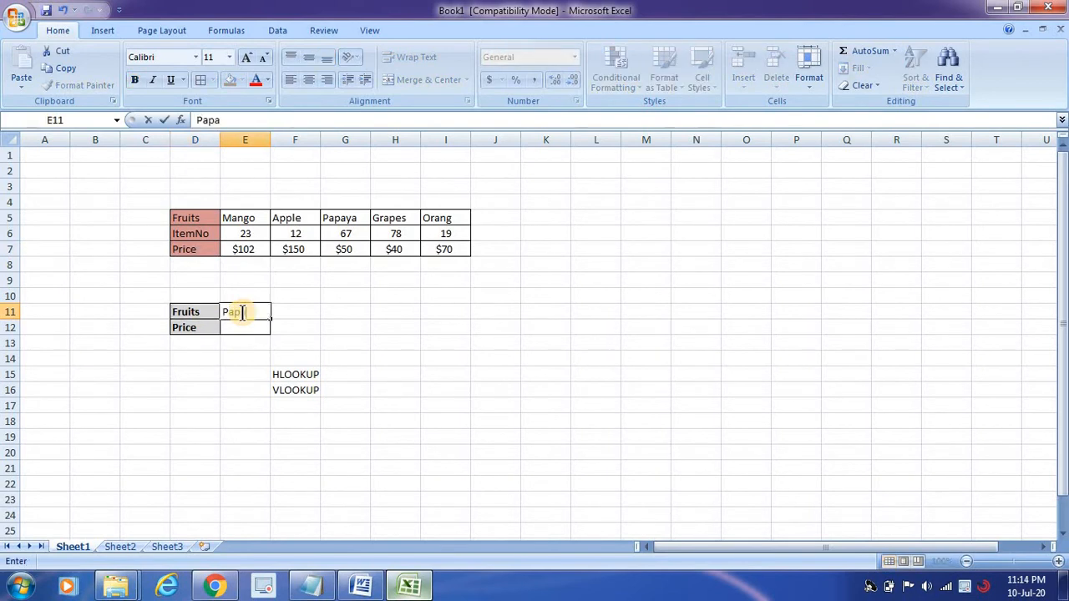
pyautogui.write('ya')
pyautogui.press('Return')
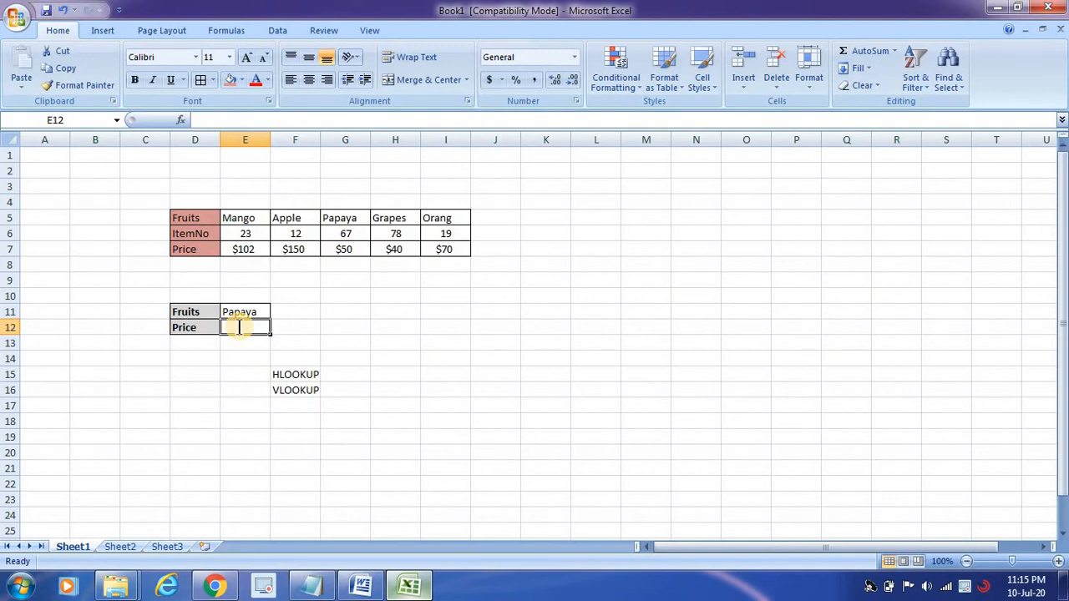
# Step: Enter =HLOOKUP(E11,D5:I7,3,FALSE) in cell E12 and compare its result with Papaya's price in the fruit table
pyautogui.write('=HL')
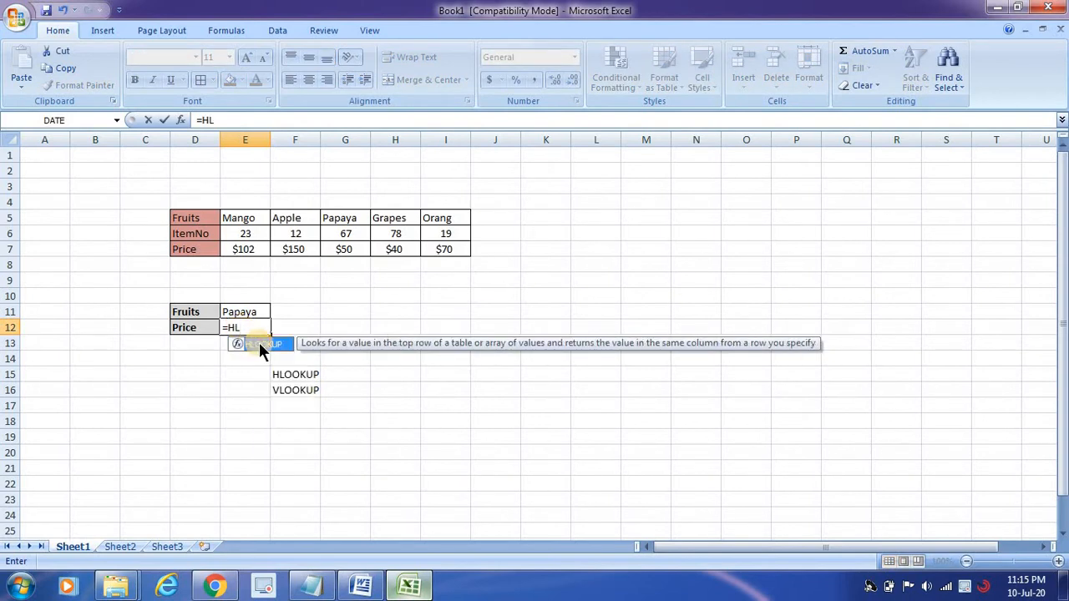
pyautogui.doubleClick(259, 342)
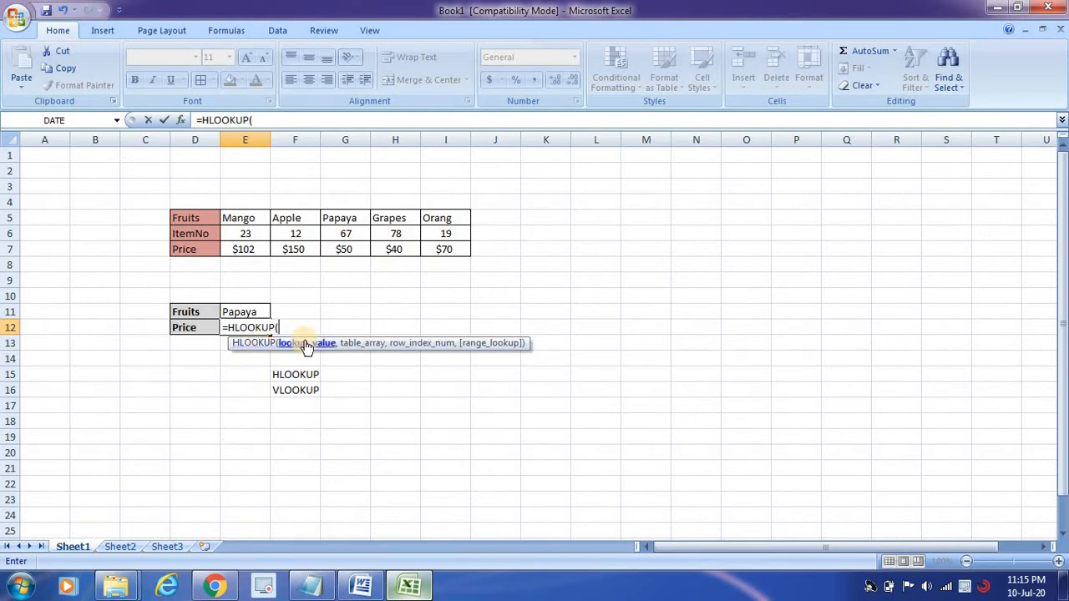
pyautogui.click(242, 311)
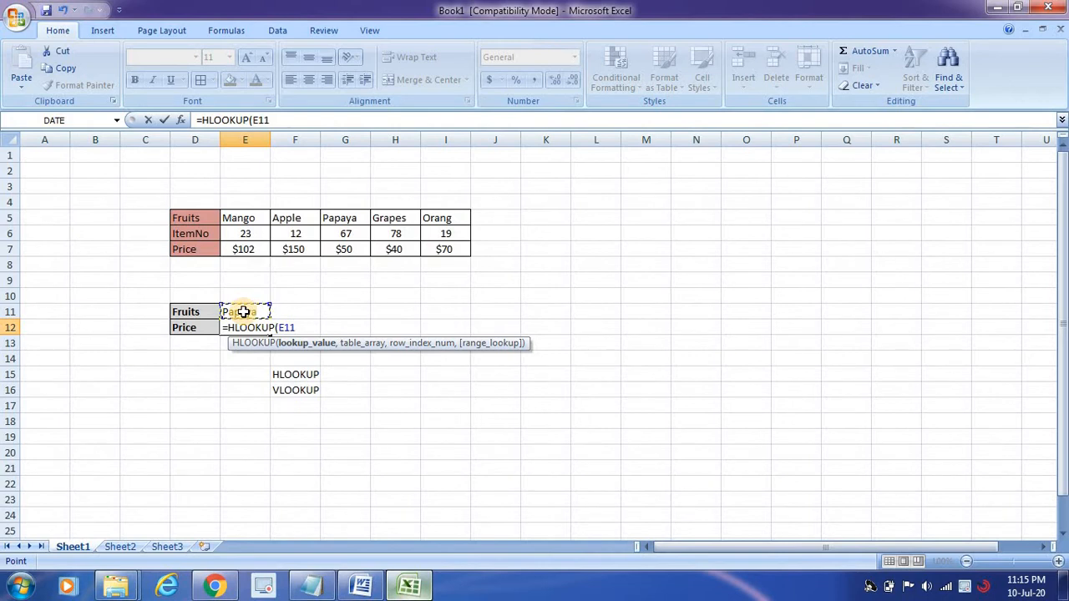
pyautogui.write(',')
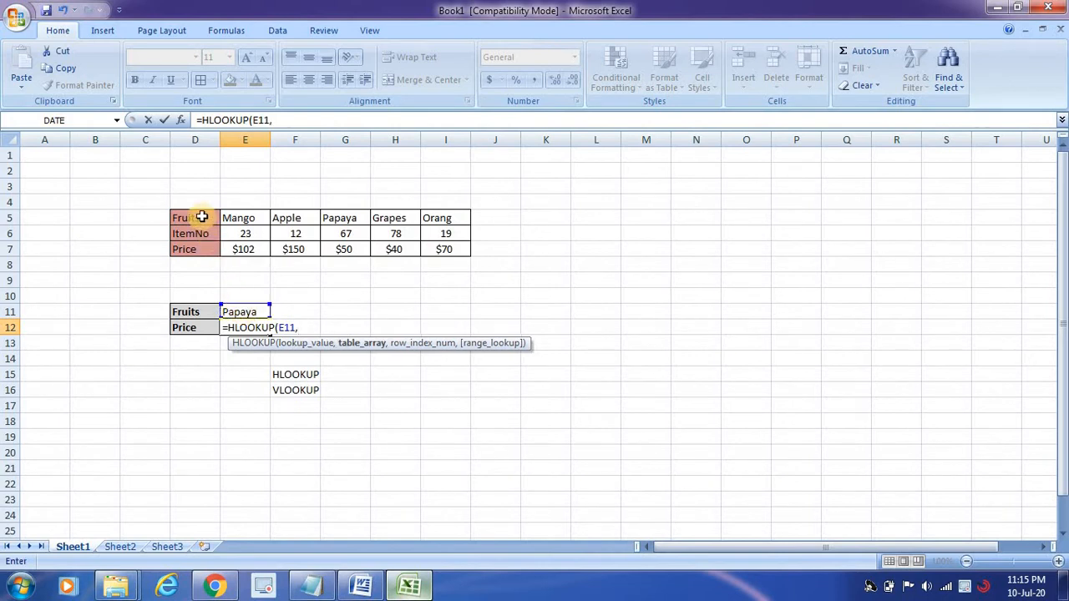
pyautogui.moveTo(201, 217); pyautogui.dragTo(440, 251)
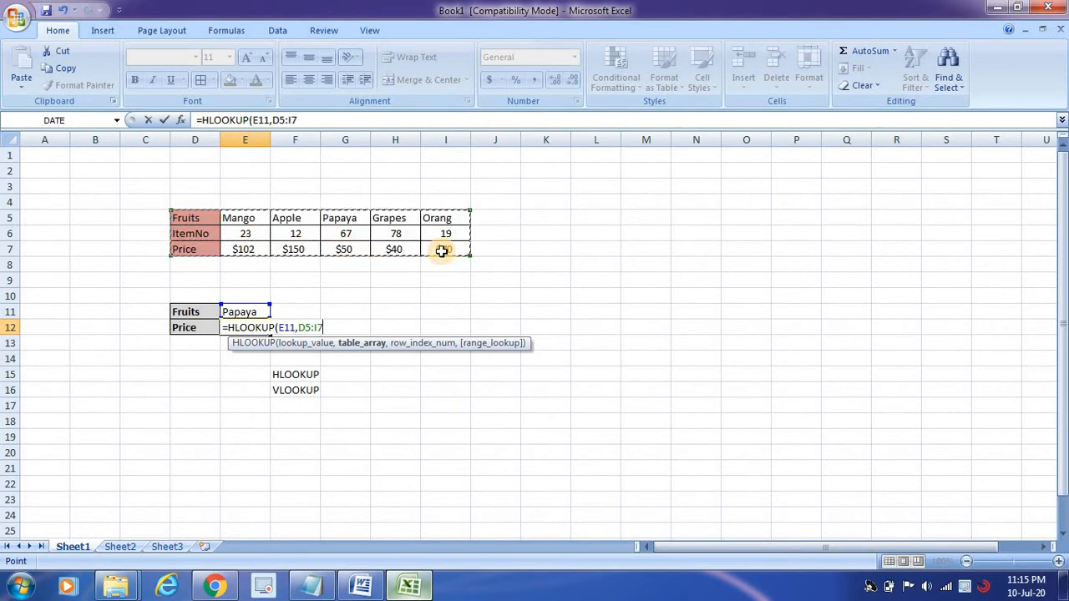
pyautogui.write(',3')
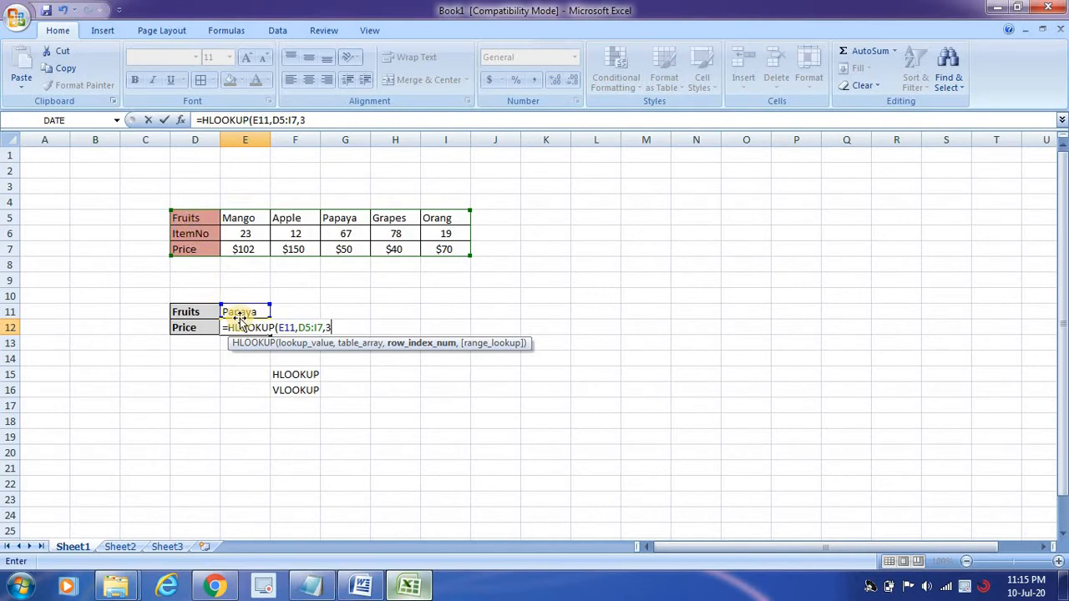
pyautogui.write(',')
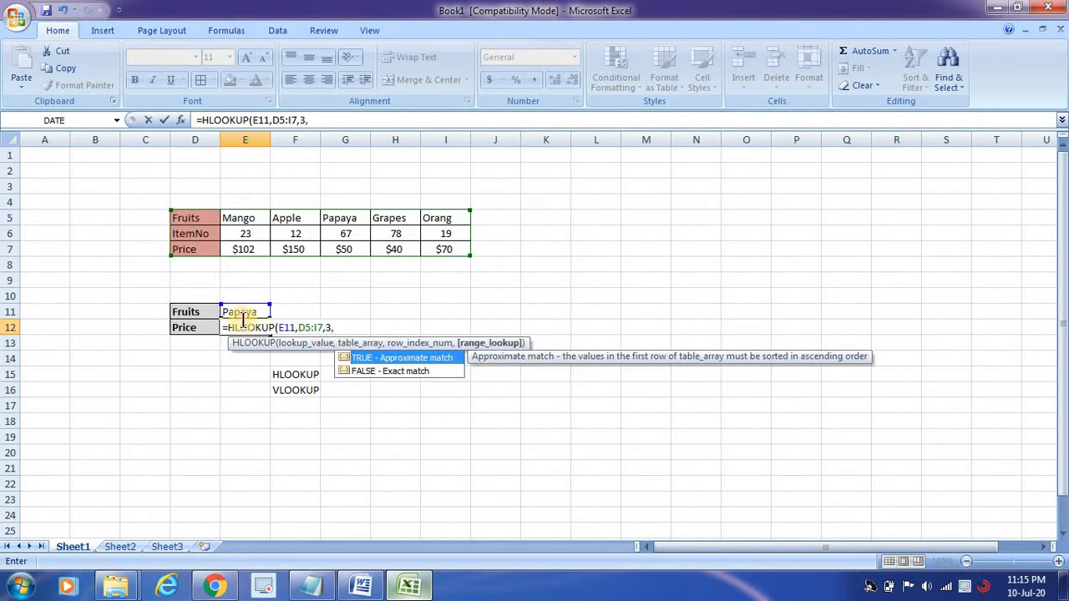
pyautogui.doubleClick(388, 373)
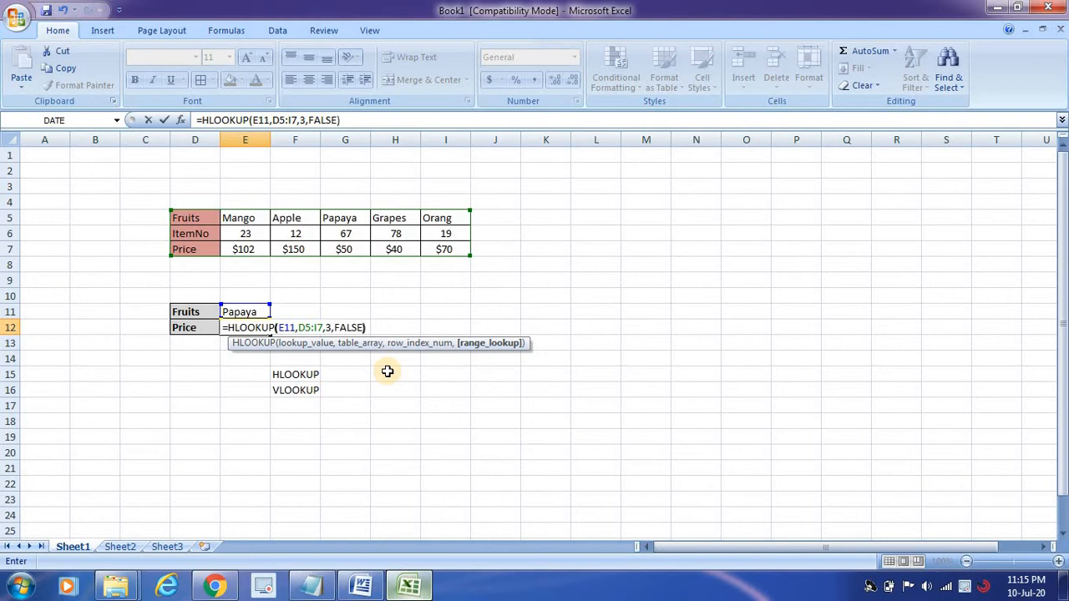
pyautogui.press('Return')
pyautogui.click(254, 328)
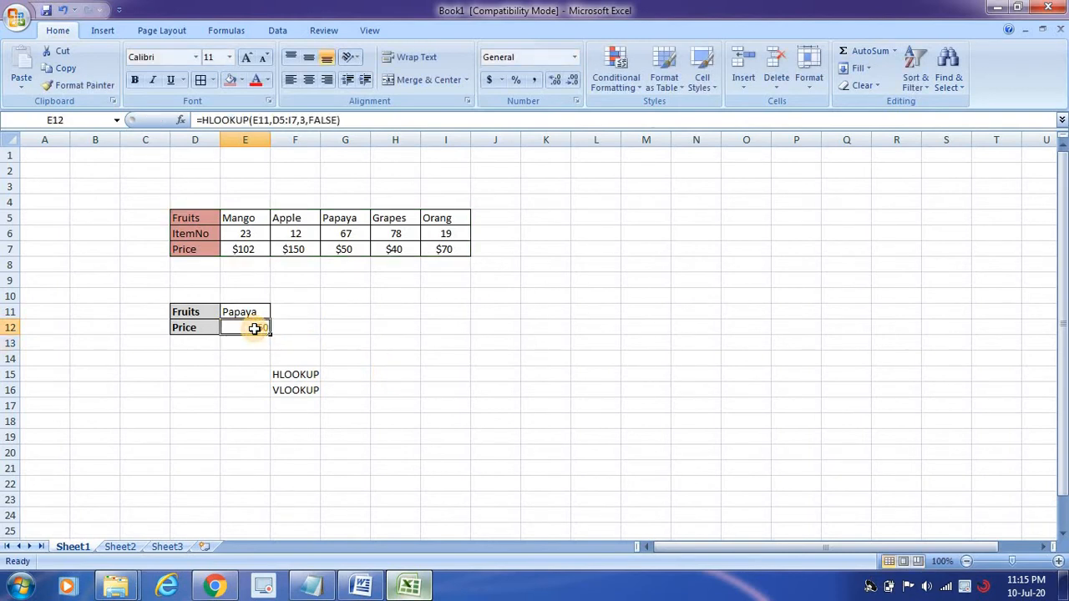
pyautogui.click(345, 251)
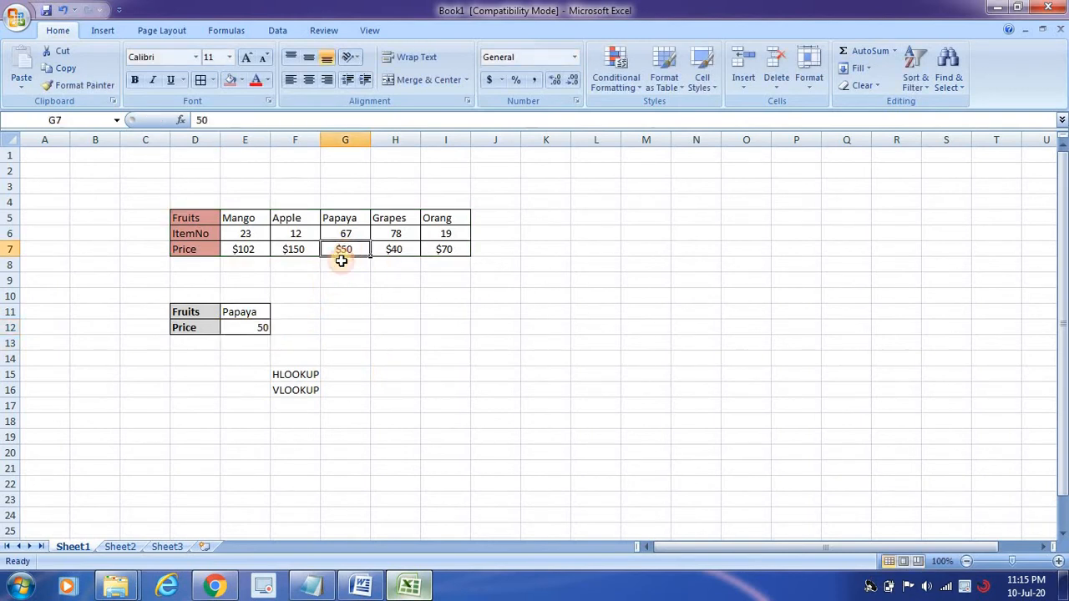
# Step: Format the price result in cell E12 as Currency with the $ symbol and 0 decimal places
pyautogui.click(256, 328)
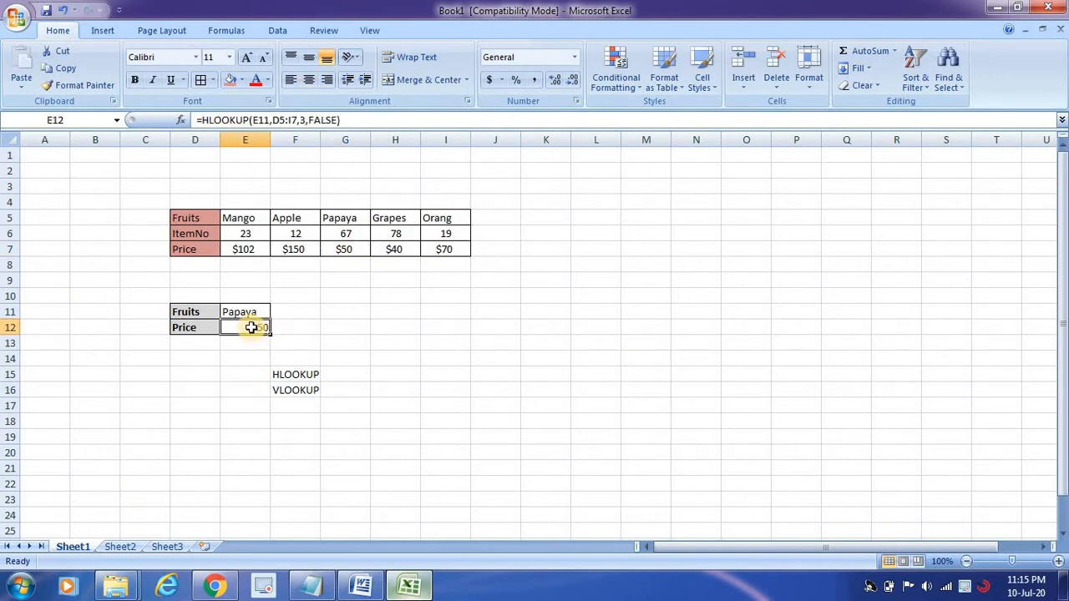
pyautogui.rightClick(251, 326)
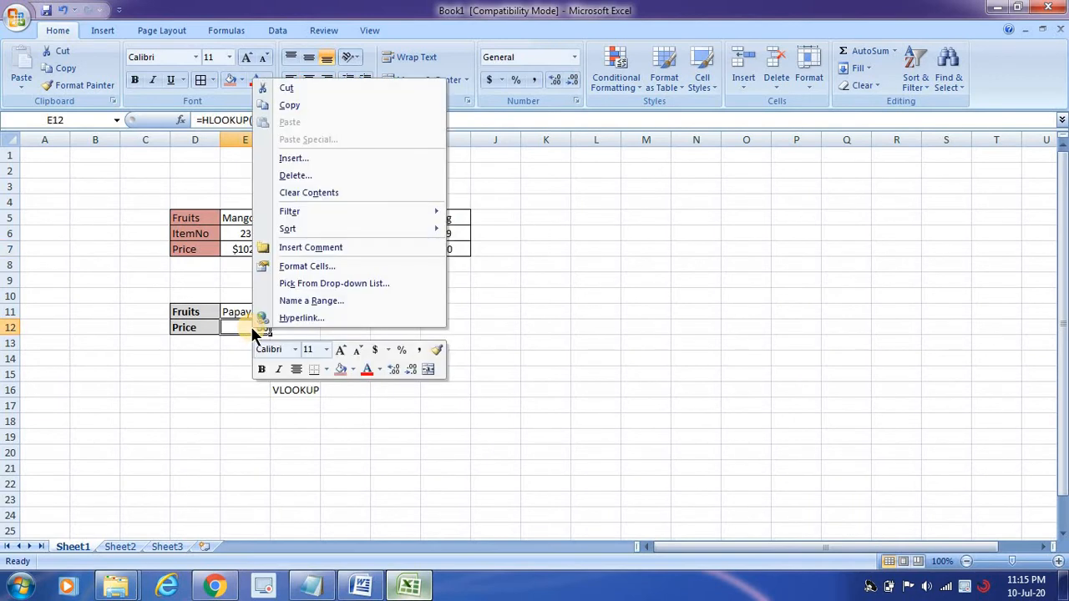
pyautogui.click(315, 266)
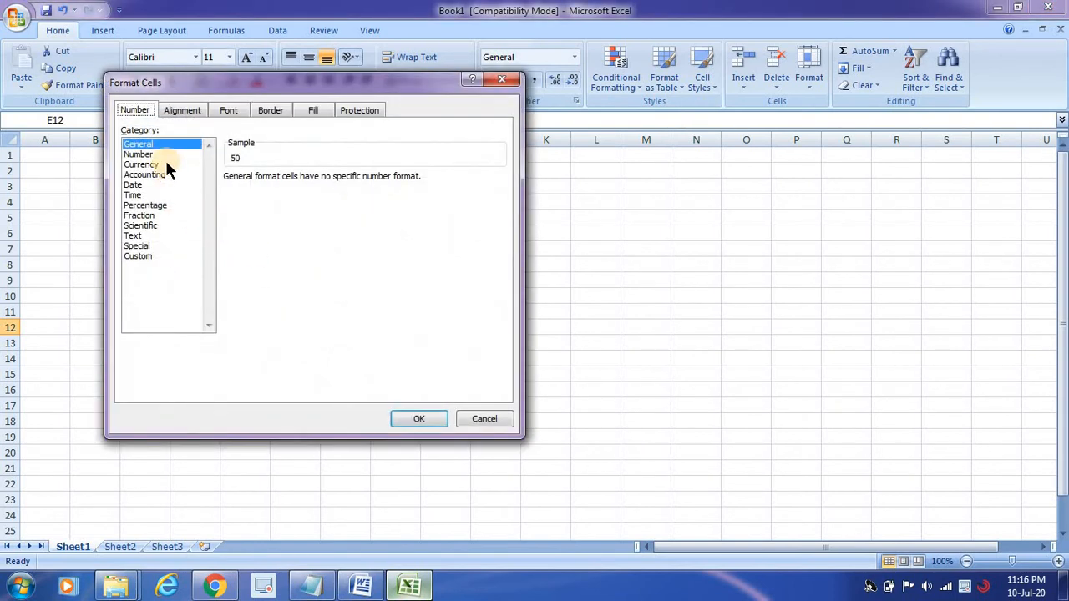
pyautogui.click(143, 164)
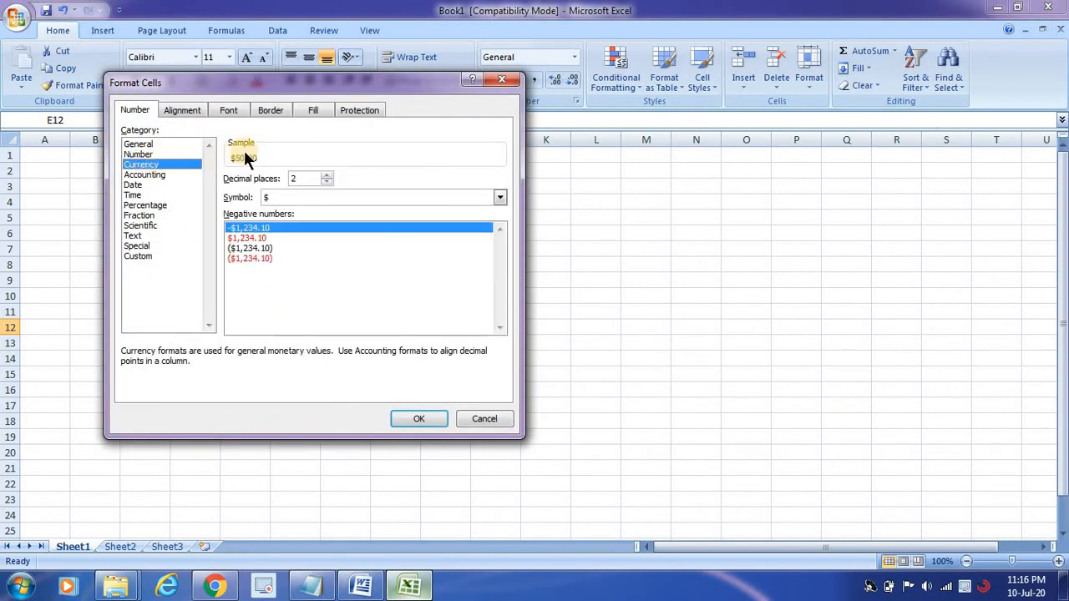
pyautogui.click(326, 182)
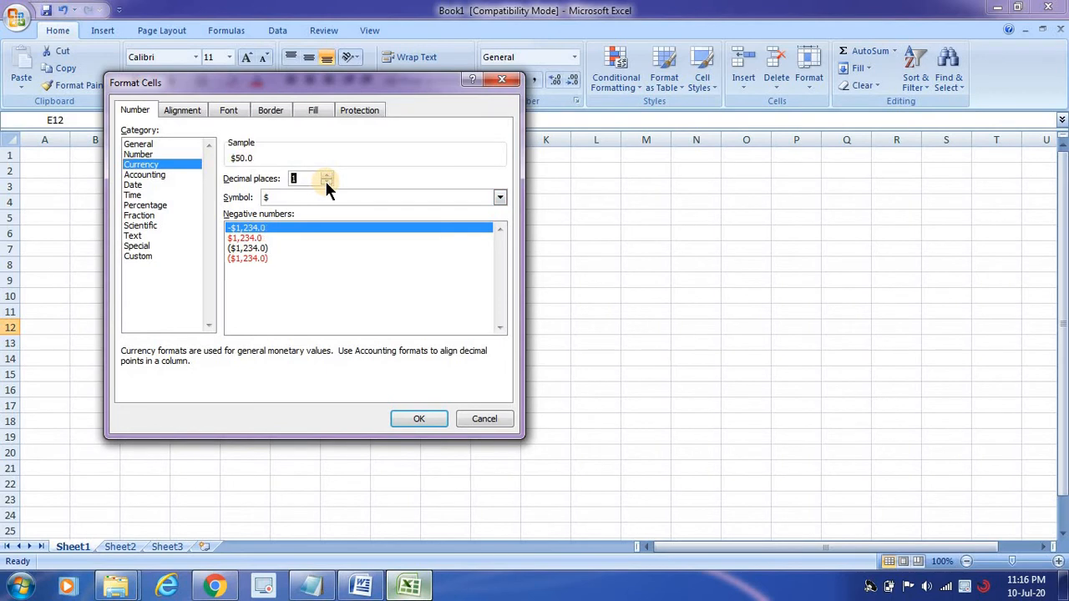
pyautogui.click(325, 182)
pyautogui.click(416, 415)
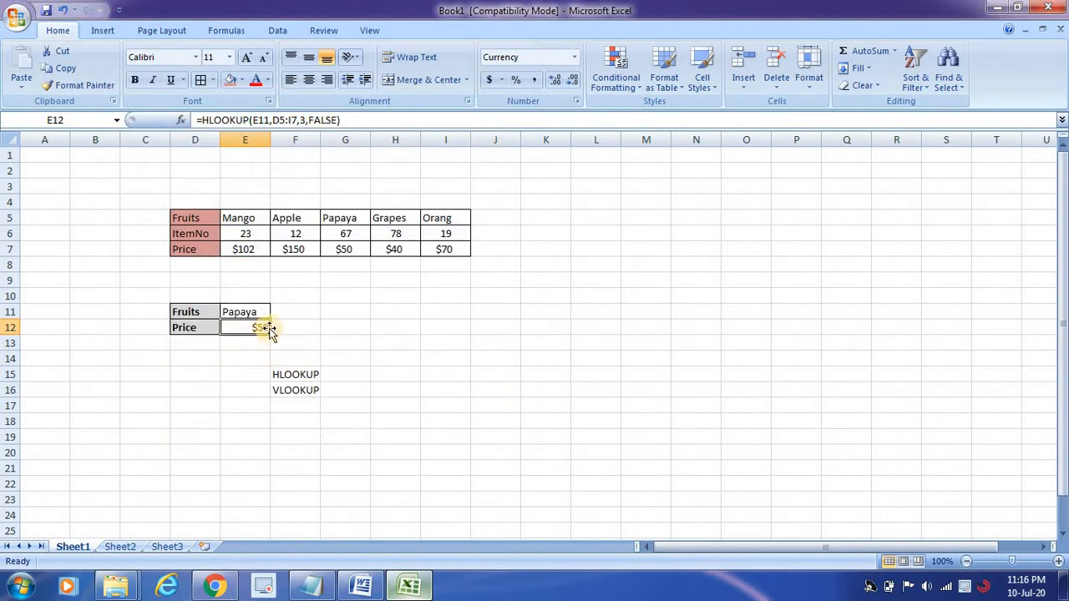
# Step: Copy Mango from cell E5 into the lookup cell E11 to test the formula with another fruit
pyautogui.click(250, 218)
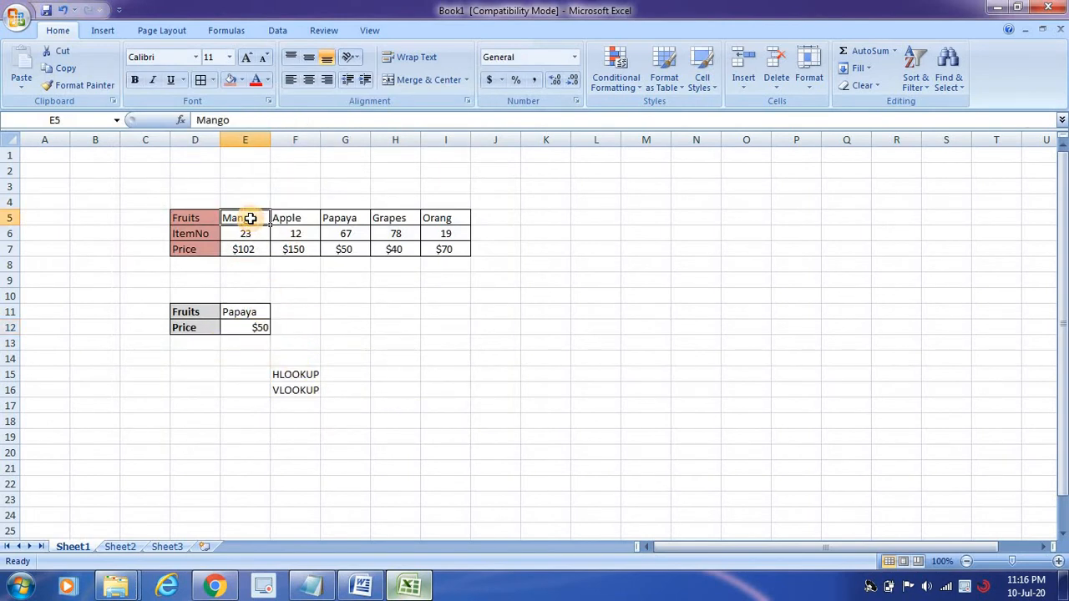
pyautogui.hotkey('ctrl', 'c')
pyautogui.click(252, 311)
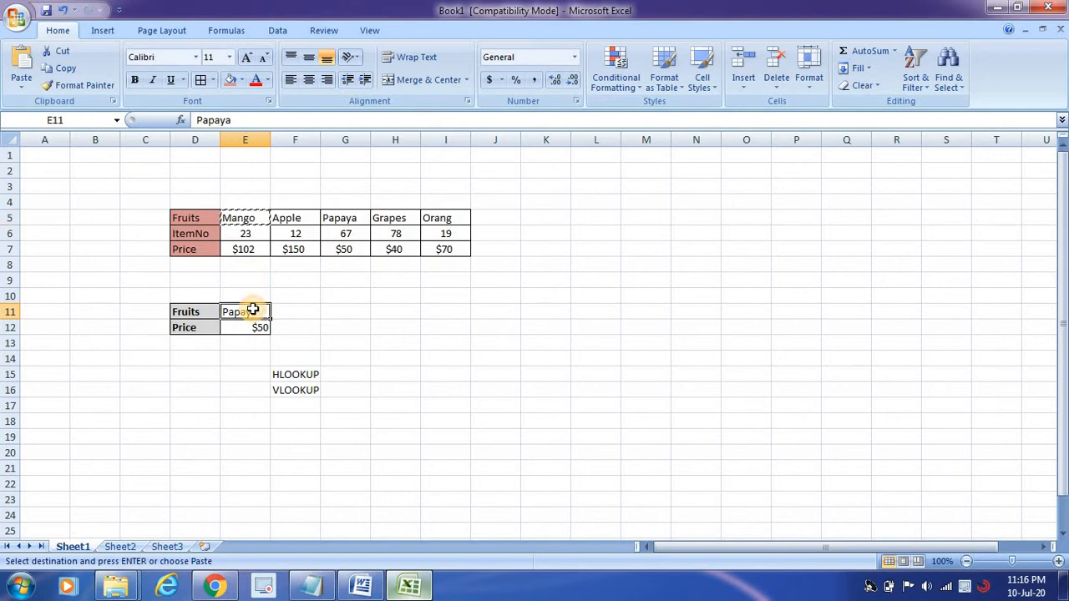
pyautogui.hotkey('ctrl', 'v')
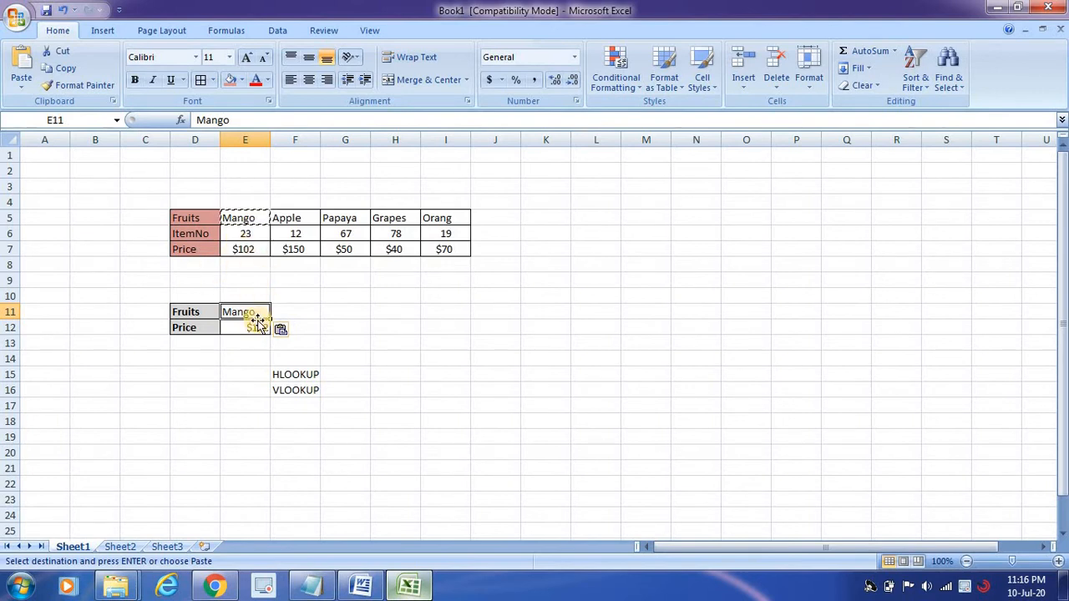
# Step: Copy the fruit table D5:I7 and paste it transposed at cell M5 as a vertical table
pyautogui.click(383, 337)
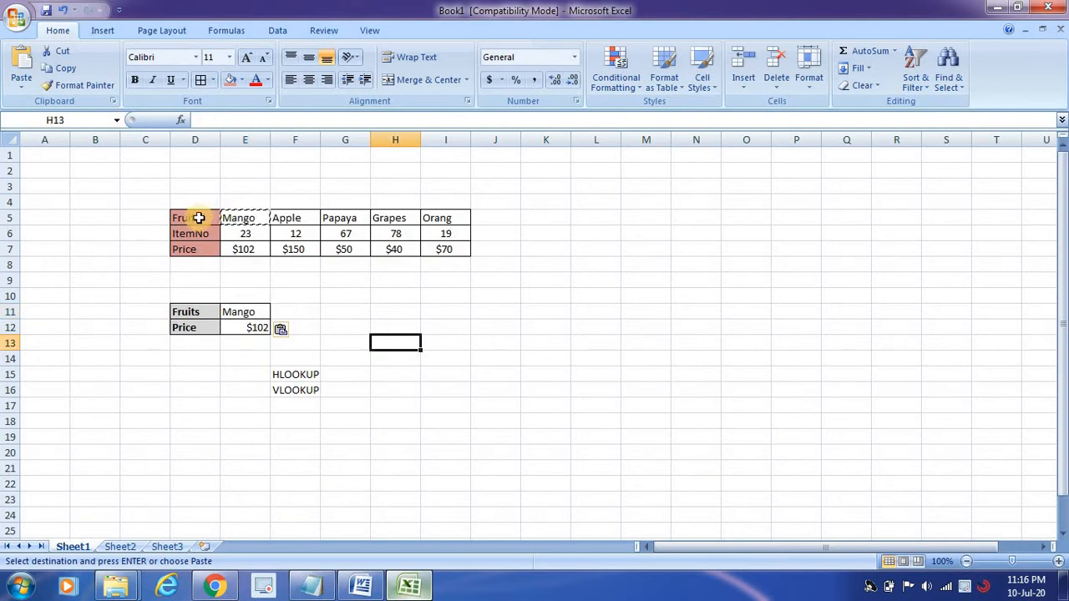
pyautogui.moveTo(198, 218); pyautogui.dragTo(434, 249)
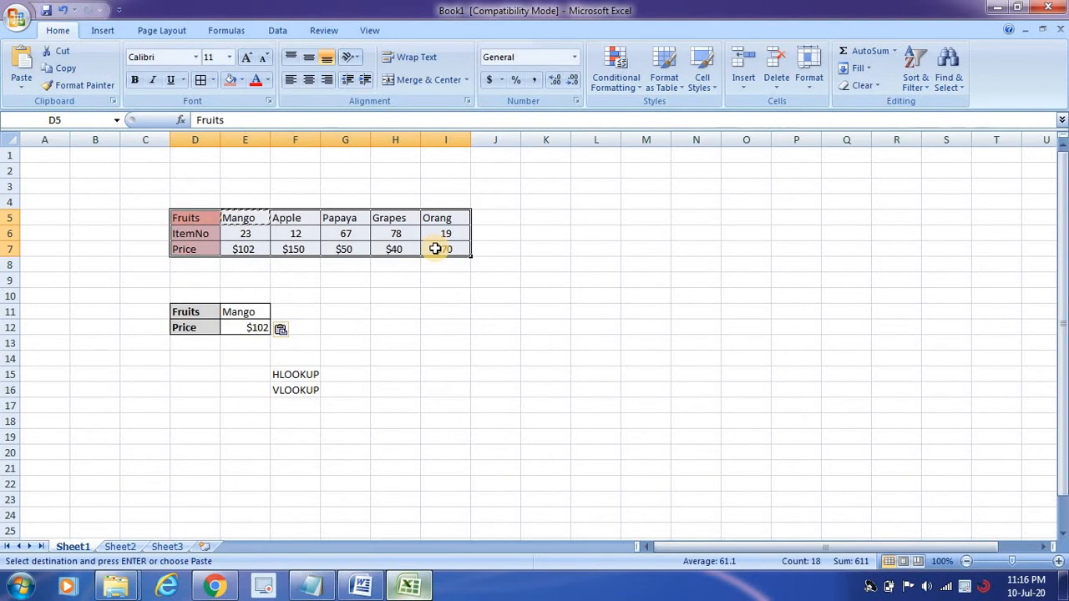
pyautogui.hotkey('ctrl', 'c')
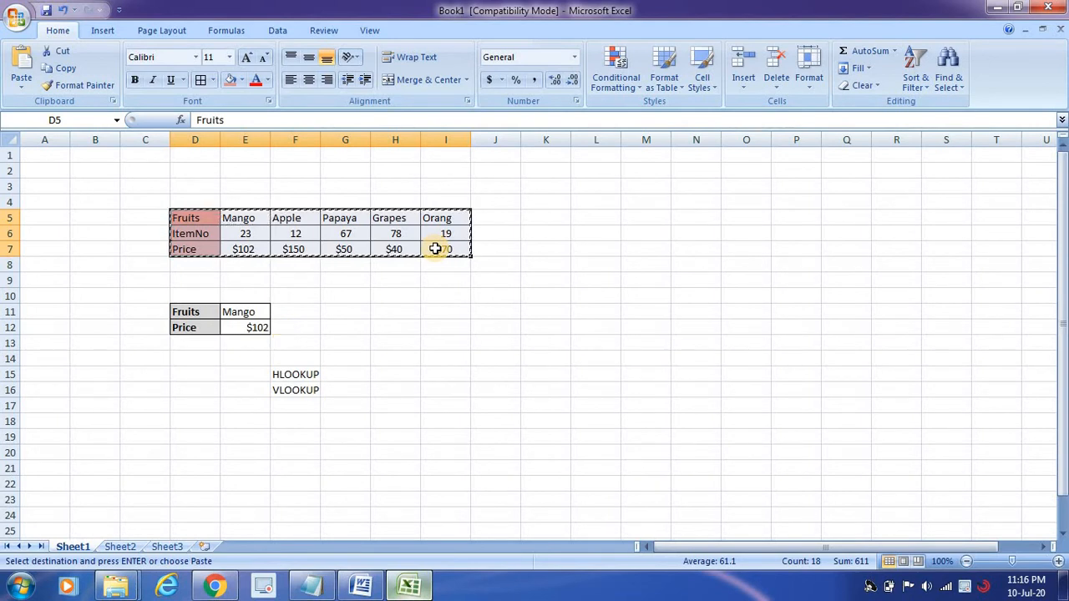
pyautogui.click(640, 217)
pyautogui.rightClick(641, 217)
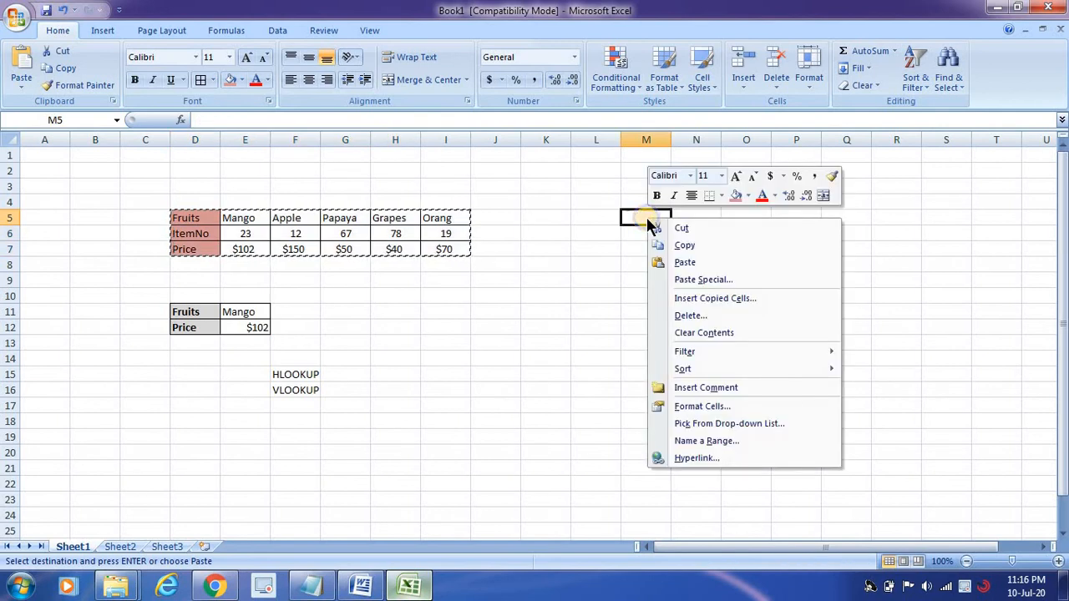
pyautogui.click(711, 279)
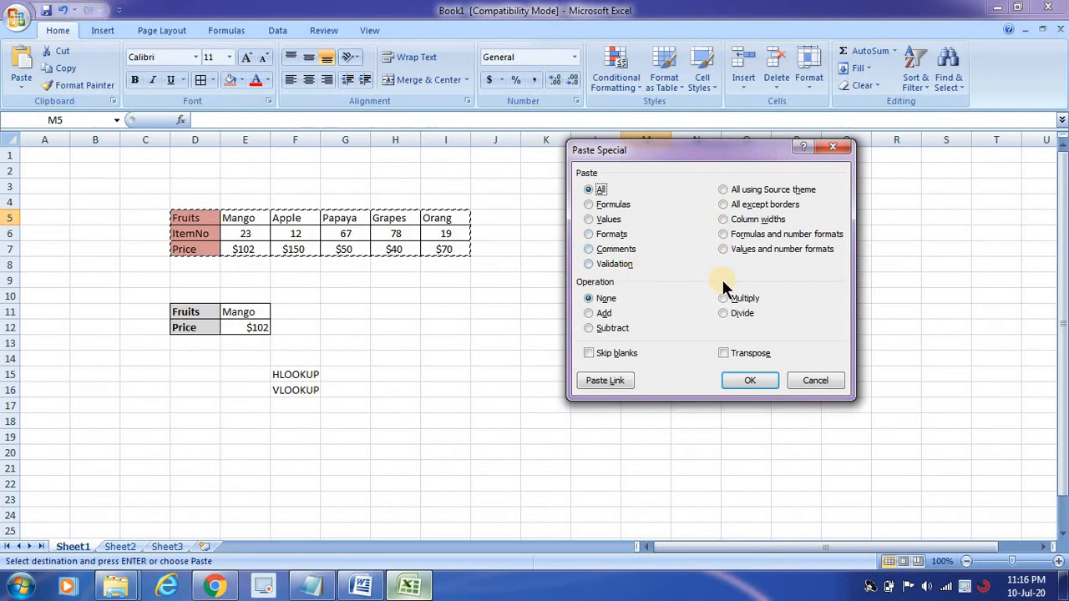
pyautogui.click(723, 353)
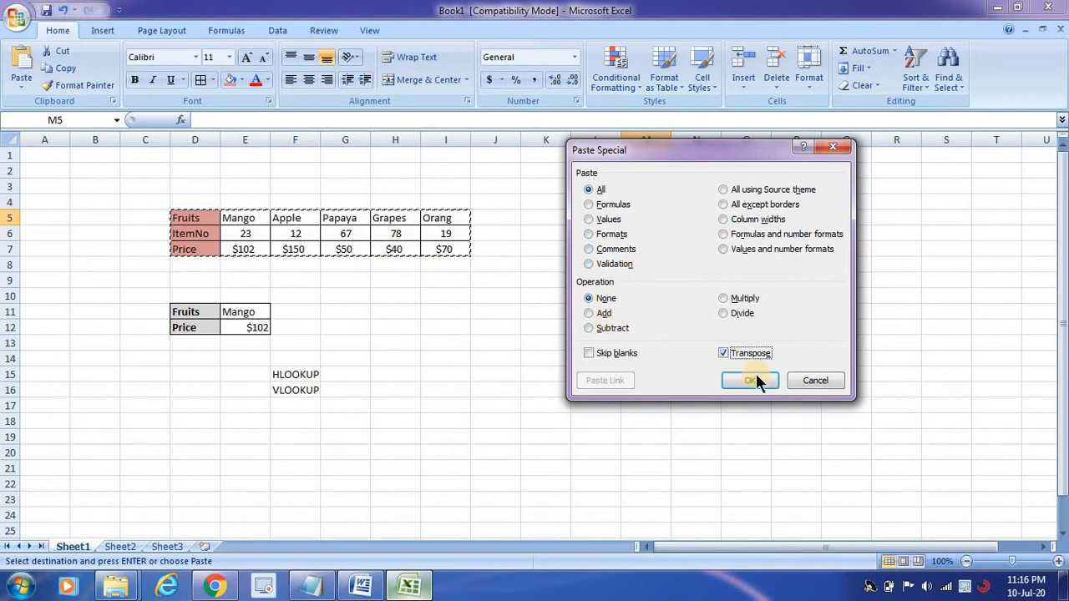
pyautogui.click(754, 378)
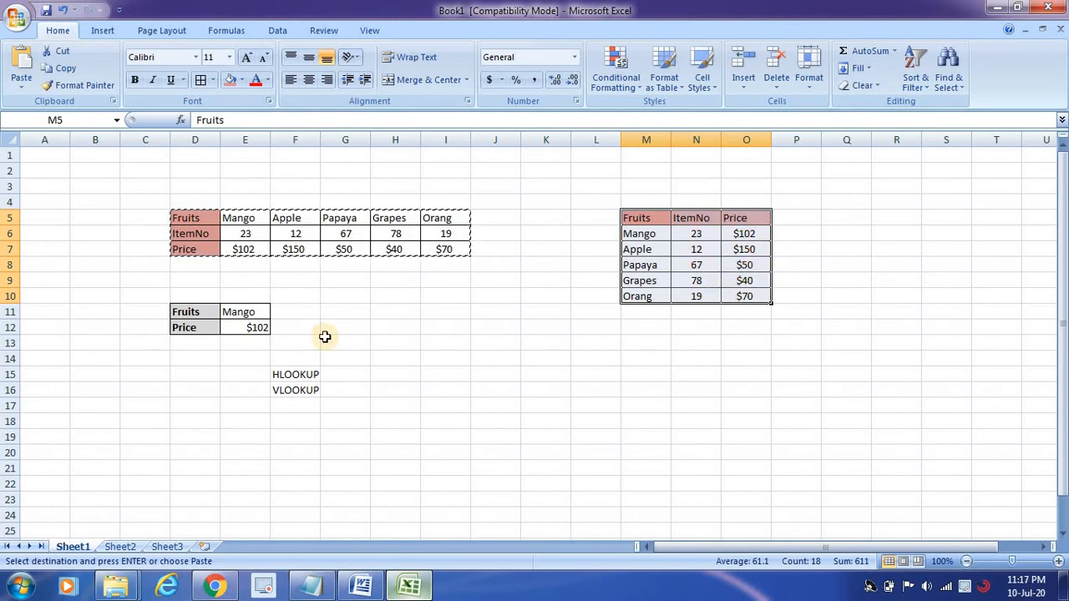
# Step: Copy the Fruits and Price labels from D11:D12 to cell M13, below the vertical table
pyautogui.click(194, 311)
pyautogui.moveTo(194, 311); pyautogui.dragTo(197, 327)
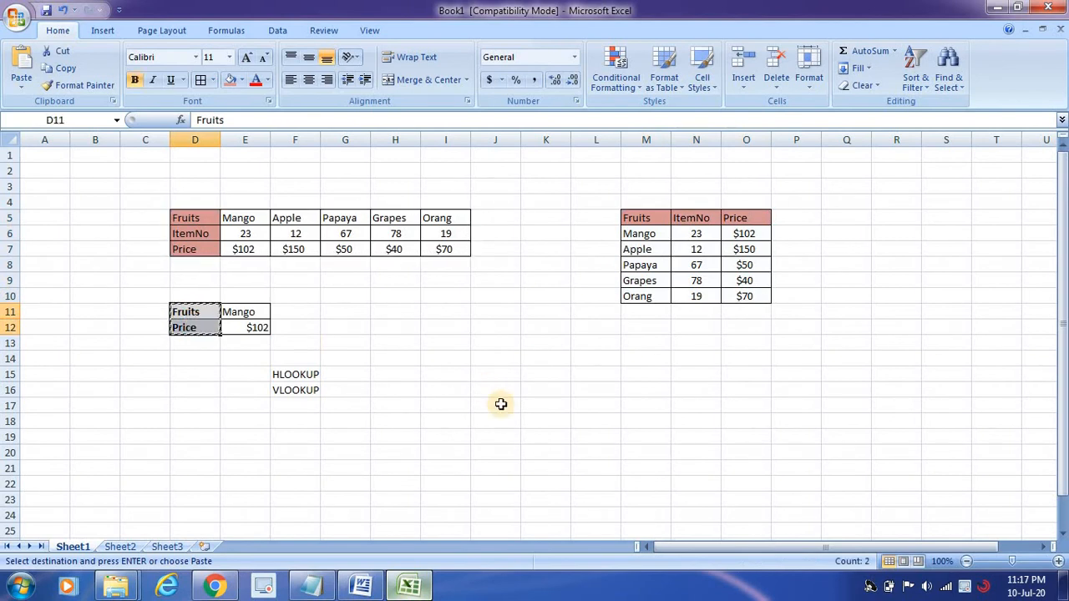
pyautogui.hotkey('ctrl', 'c')
pyautogui.click(647, 338)
pyautogui.hotkey('ctrl', 'v')
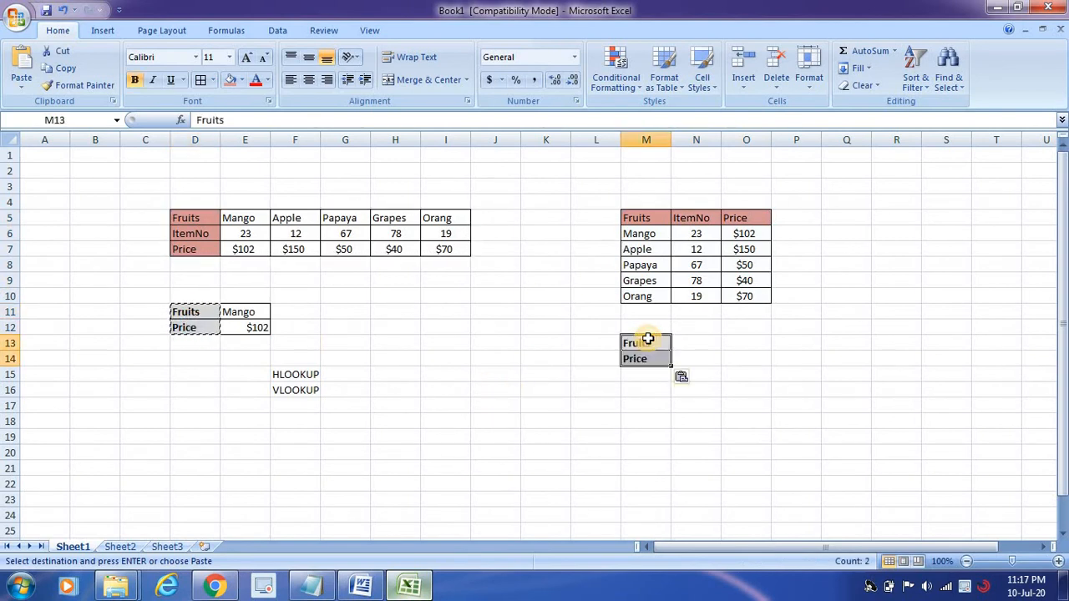
# Step: Enter Mango as the fruit to look up in cell N13, beside the copied Fruits label
pyautogui.click(698, 343)
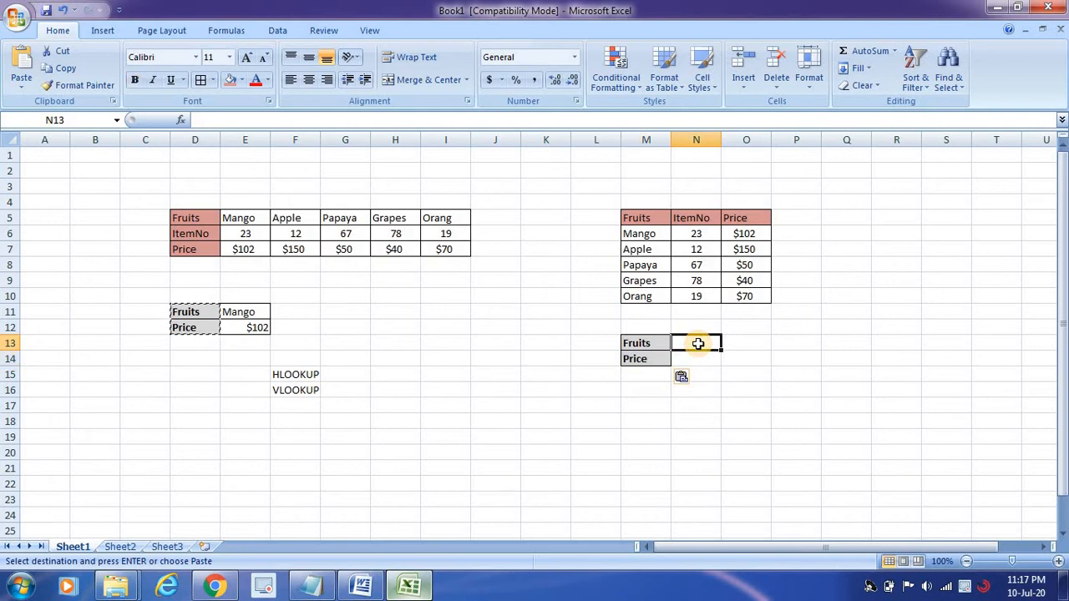
pyautogui.click(644, 346)
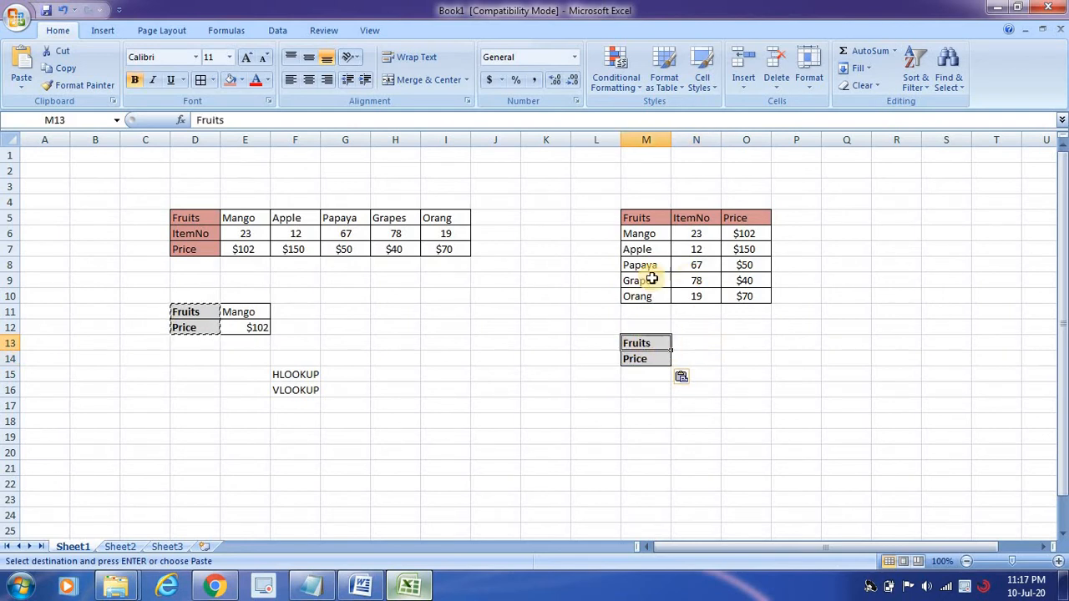
pyautogui.click(696, 345)
pyautogui.write('Mang')
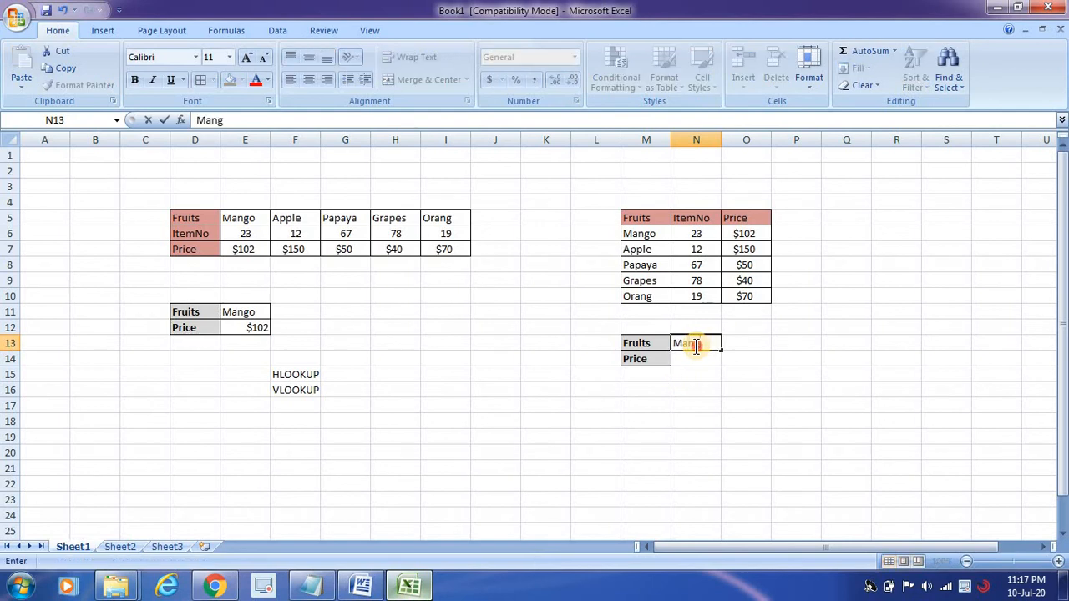
pyautogui.click(696, 345)
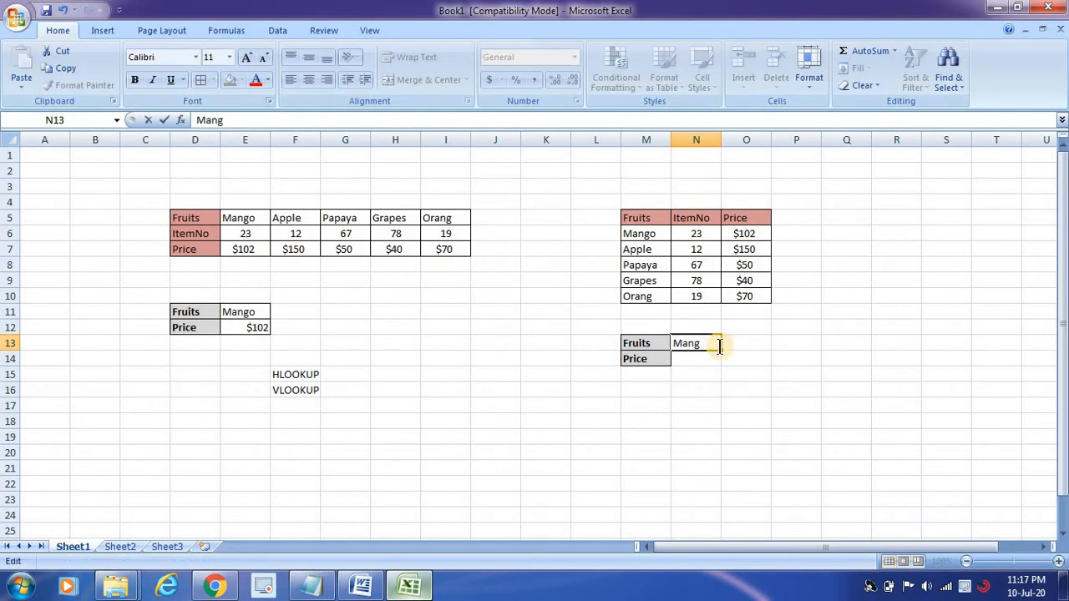
pyautogui.click(719, 347)
pyautogui.write('ngo')
pyautogui.press('Return')
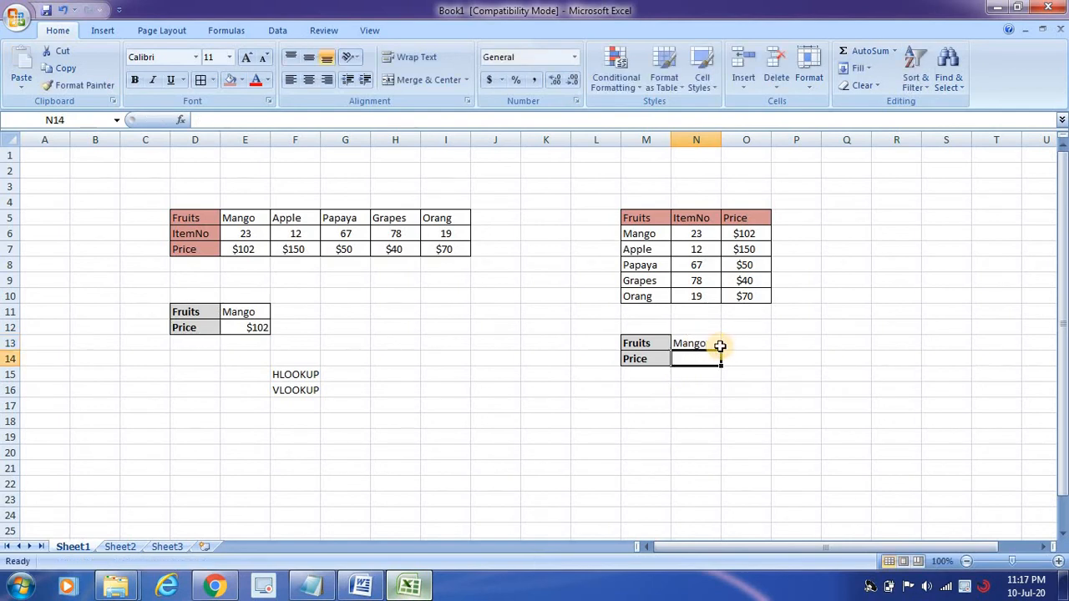
# Step: Enter =VLOOKUP(N13,M5:O10,3,FALSE) in cell N14 to look up the fruit's price in the vertical table
pyautogui.write('=')
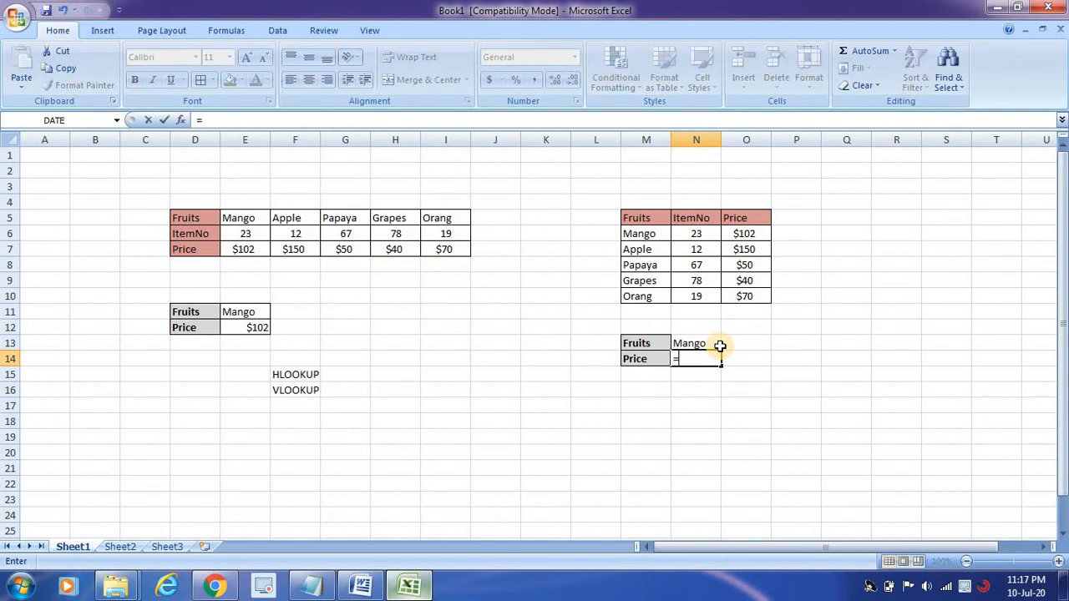
pyautogui.write('VL')
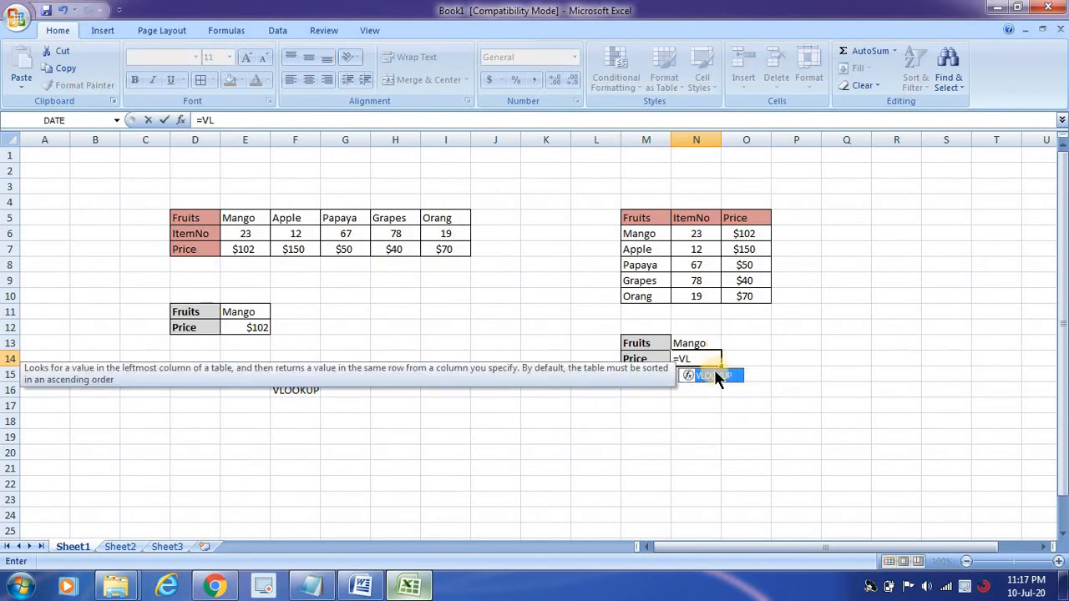
pyautogui.doubleClick(714, 374)
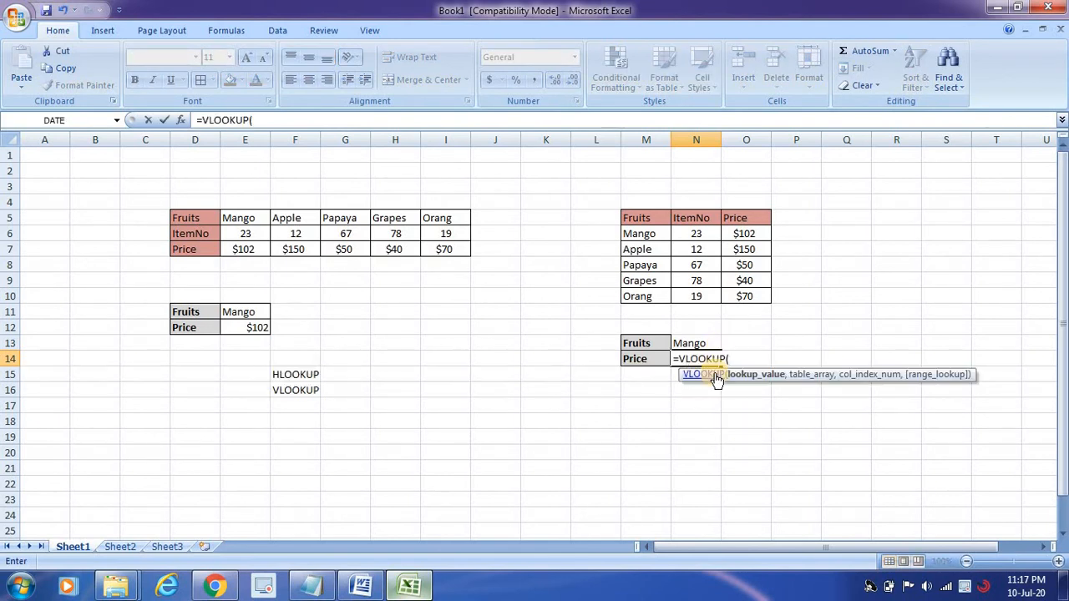
pyautogui.click(697, 342)
pyautogui.write(',')
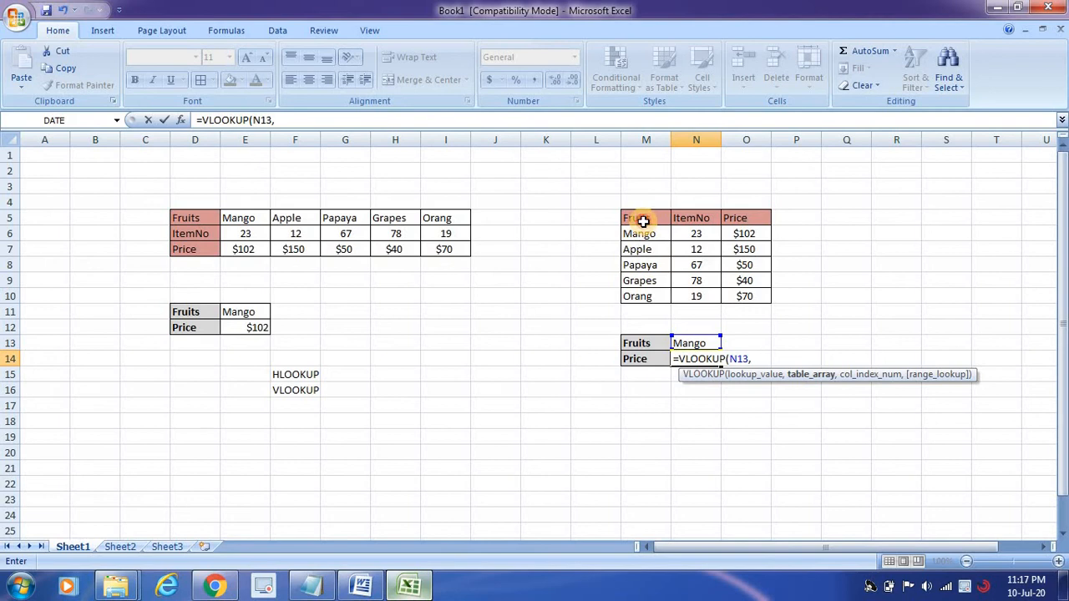
pyautogui.moveTo(643, 220); pyautogui.dragTo(745, 299)
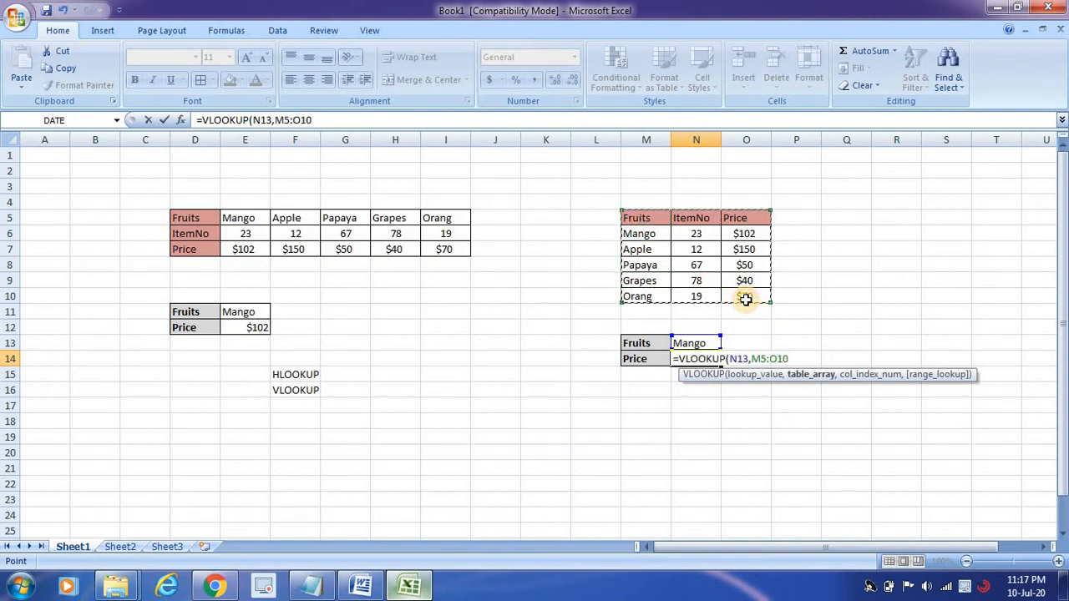
pyautogui.write(',')
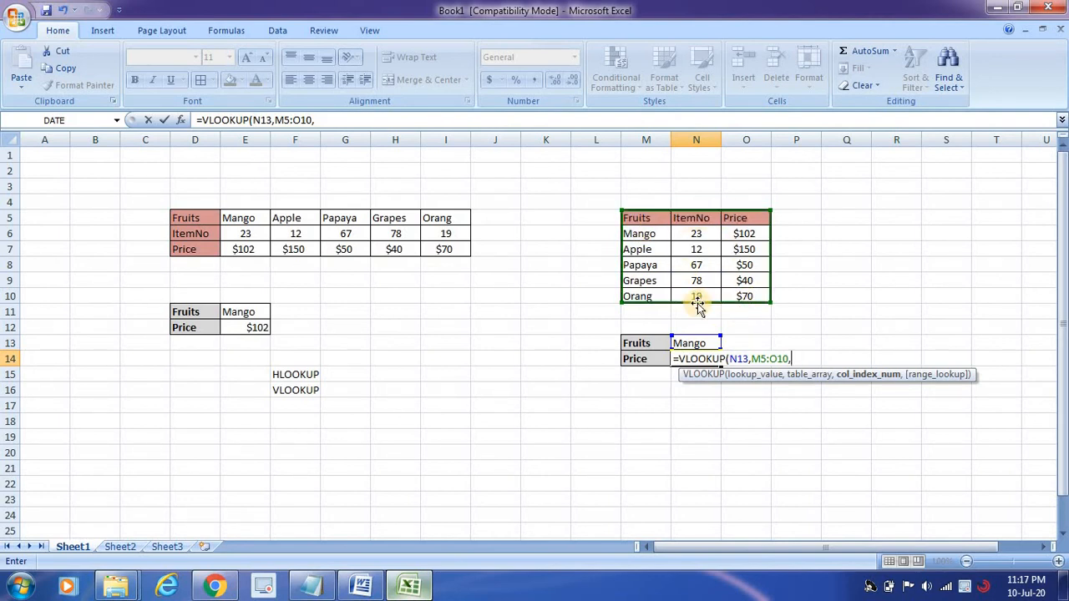
pyautogui.write(',')
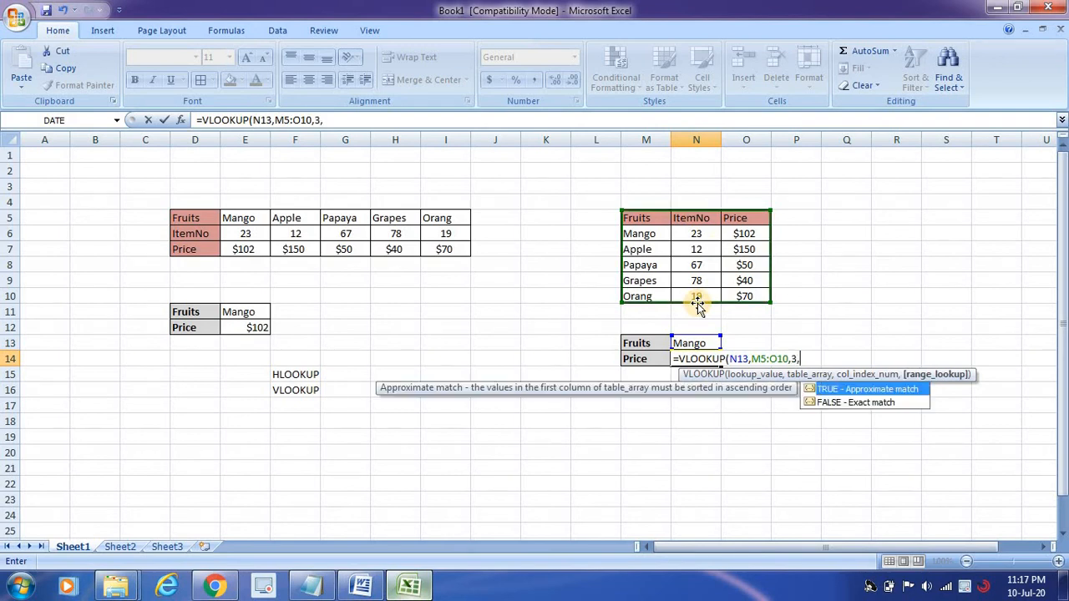
pyautogui.click(891, 400)
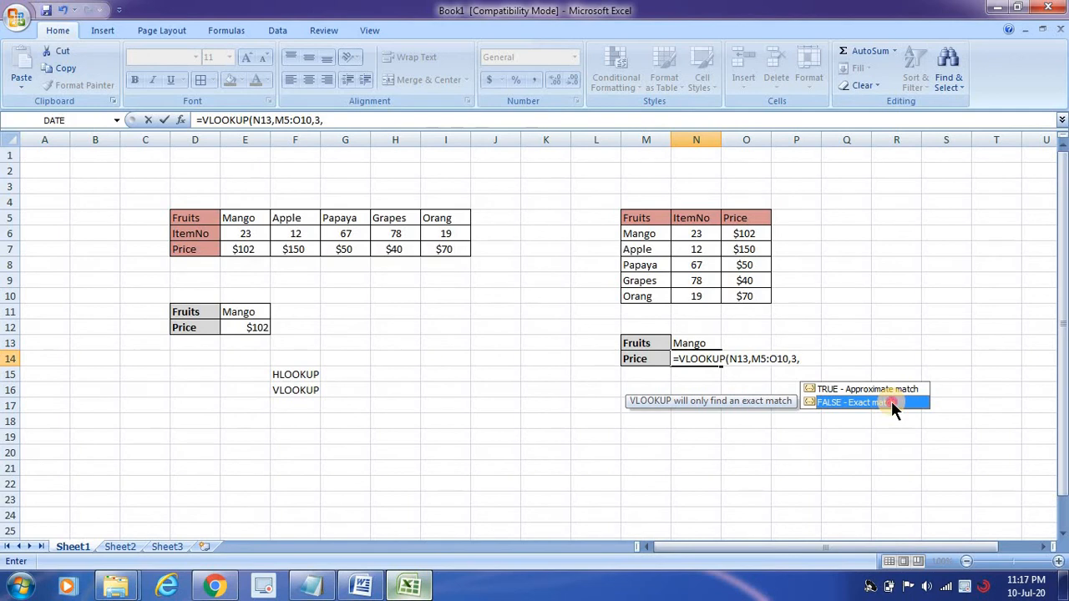
pyautogui.doubleClick(891, 401)
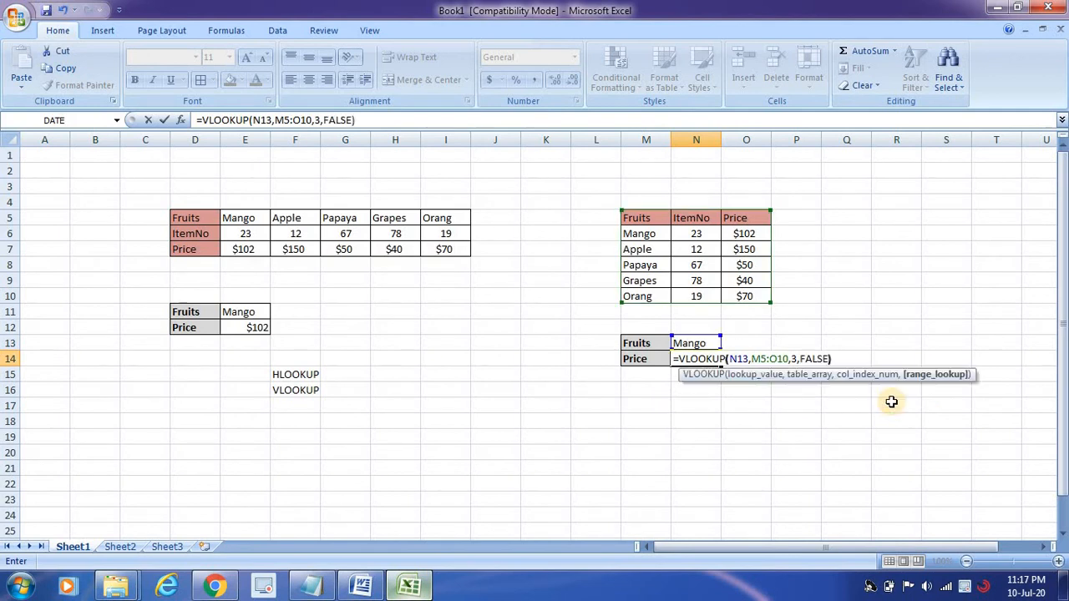
pyautogui.write(')')
pyautogui.press('Return')
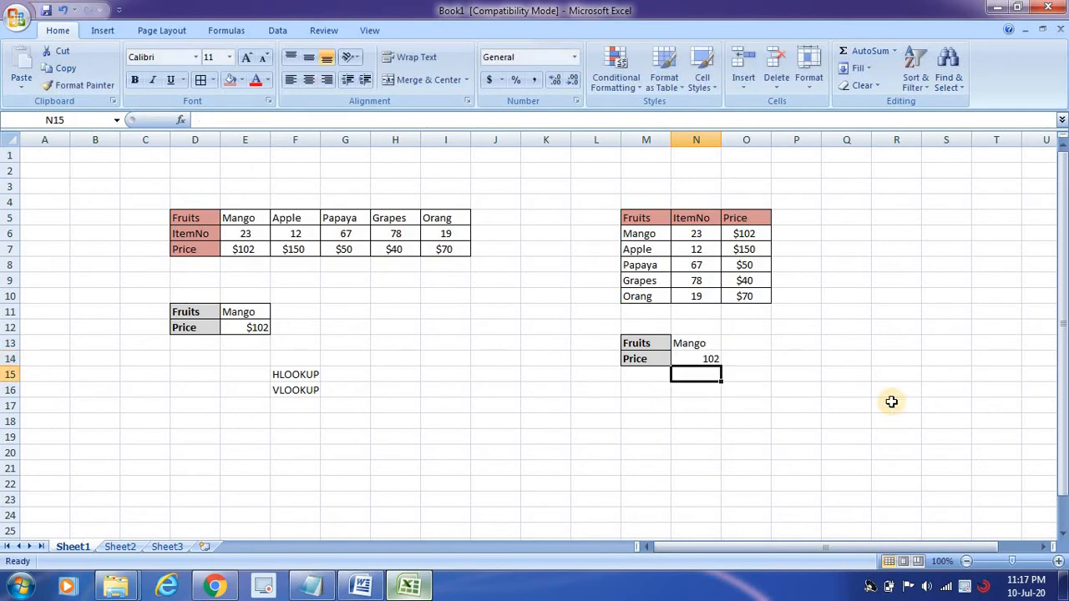
# Step: Format the price result in cell N14 as Currency with the $ symbol and 0 decimal places
pyautogui.click(705, 358)
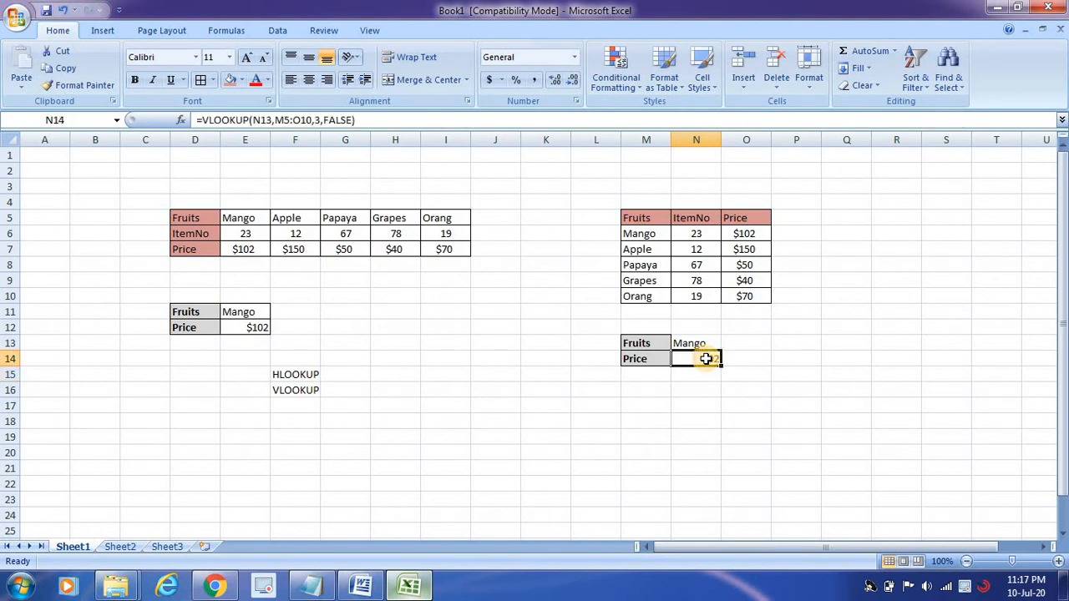
pyautogui.rightClick(706, 358)
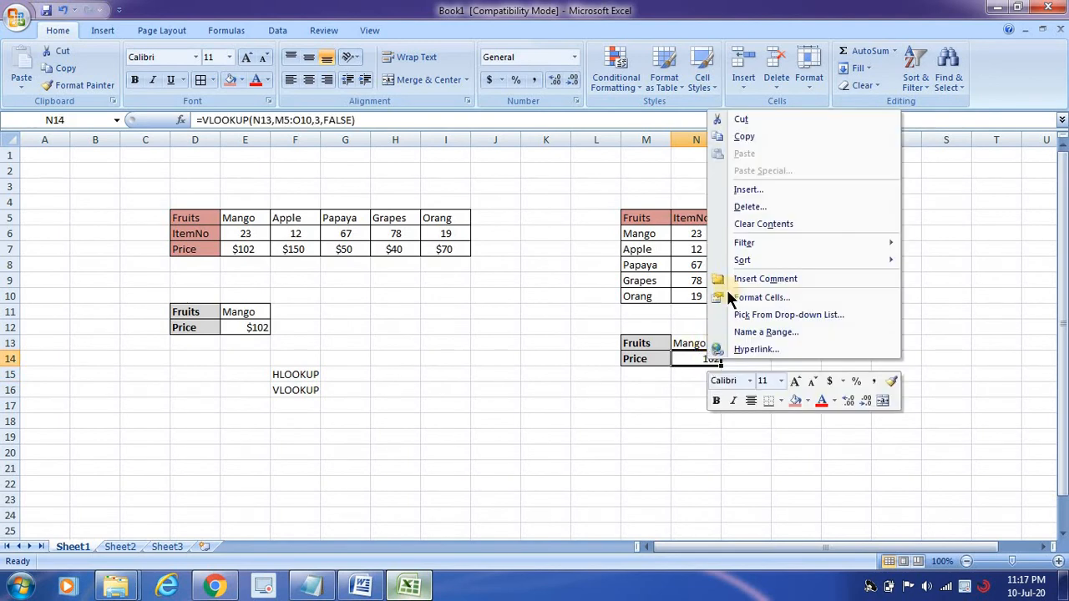
pyautogui.click(759, 292)
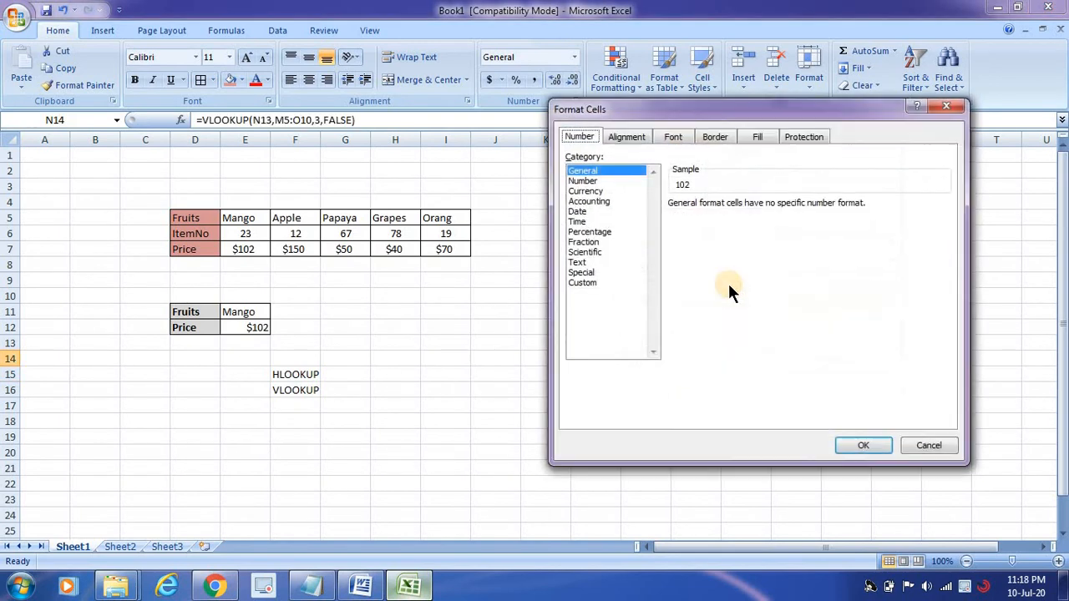
pyautogui.click(587, 191)
pyautogui.click(772, 207)
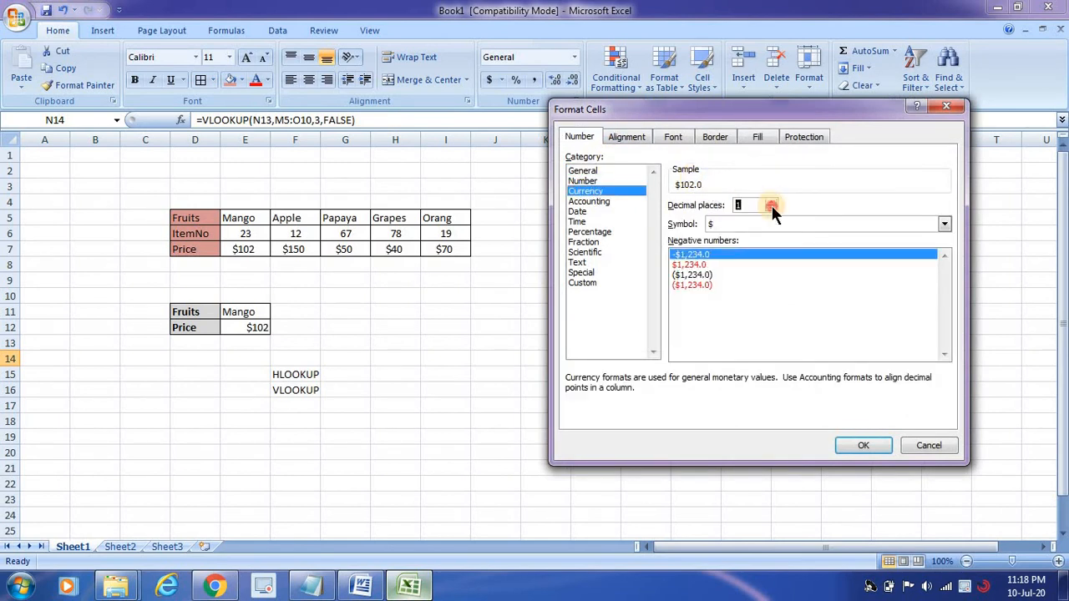
pyautogui.click(772, 207)
pyautogui.click(860, 445)
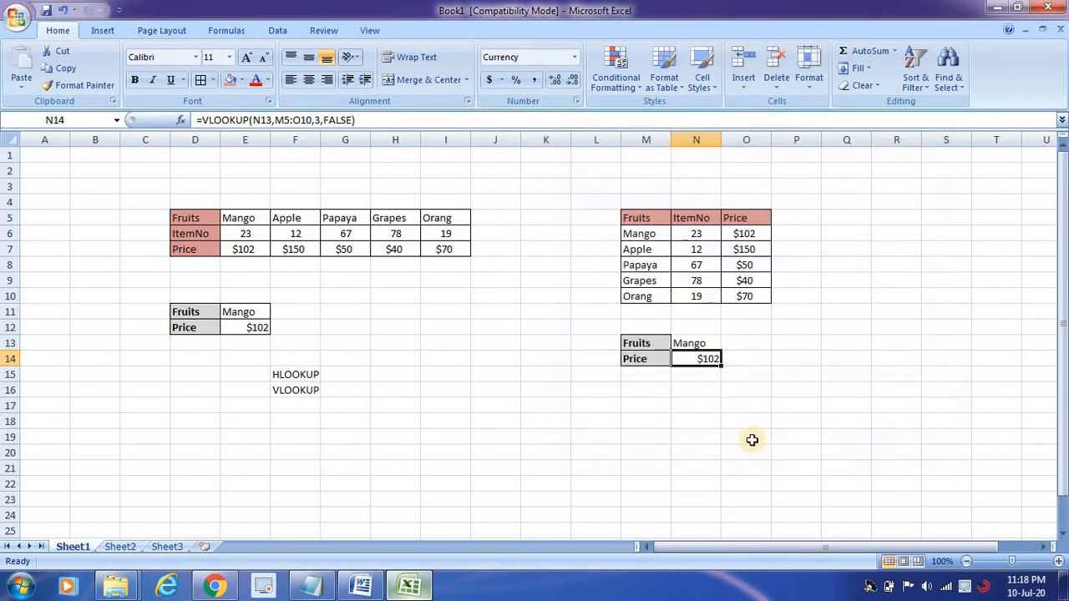
# Step: Copy Grapes from cell M9 into the lookup cell N13 to test the VLOOKUP formula with another fruit
pyautogui.click(642, 294)
pyautogui.click(646, 283)
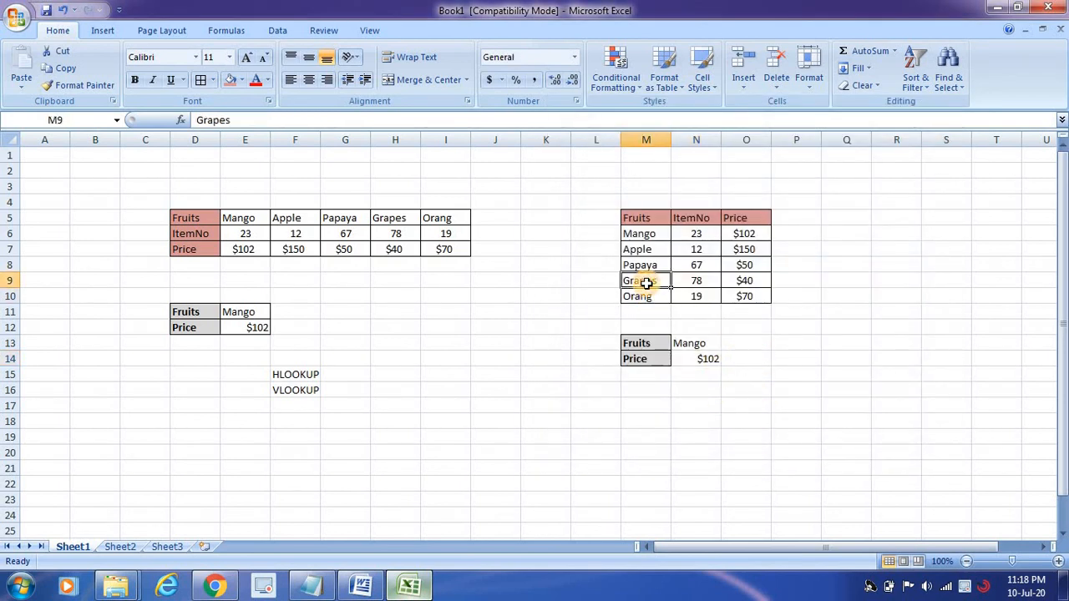
pyautogui.hotkey('ctrl', 'c')
pyautogui.click(688, 342)
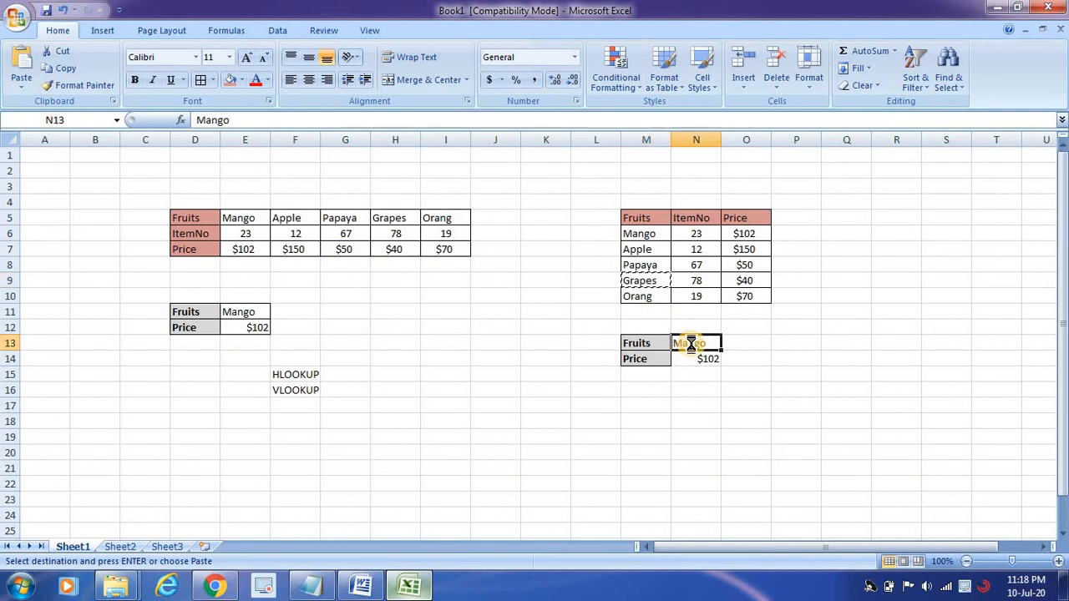
pyautogui.hotkey('ctrl', 'v')
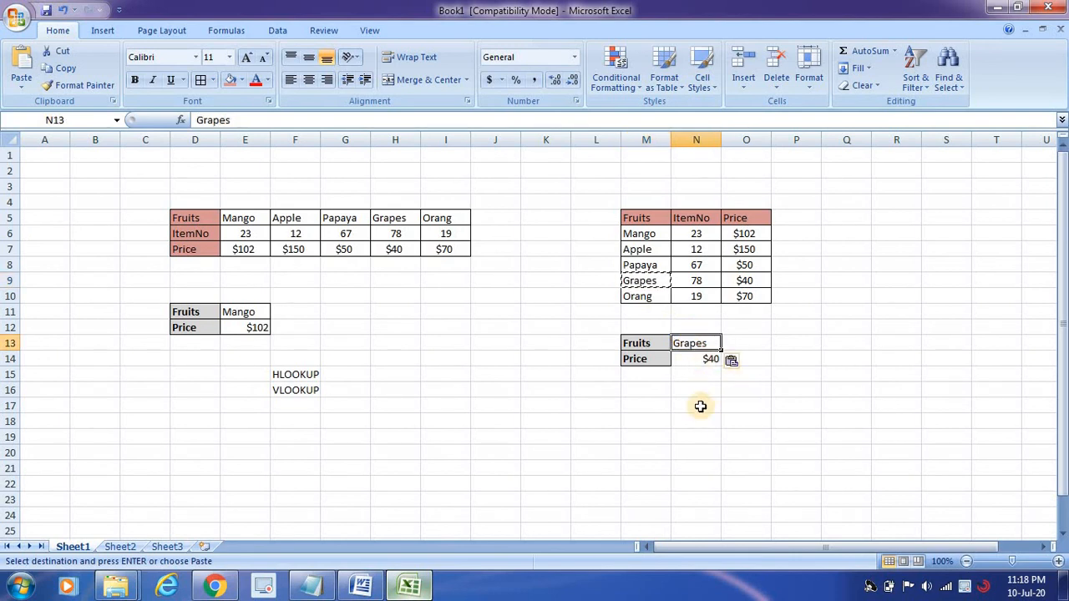
# Step: Review the HLOOKUP label against the horizontal table D5:I7 and the VLOOKUP label against the vertical table M5:O10
pyautogui.click(302, 375)
pyautogui.click(299, 390)
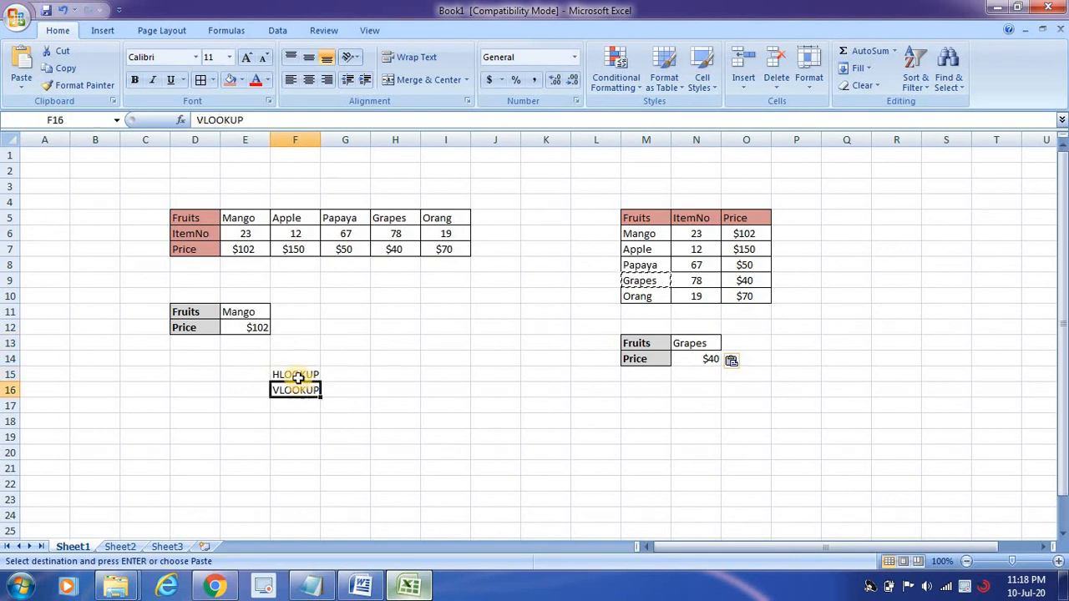
pyautogui.click(295, 377)
pyautogui.moveTo(205, 219); pyautogui.dragTo(442, 253)
pyautogui.click(302, 390)
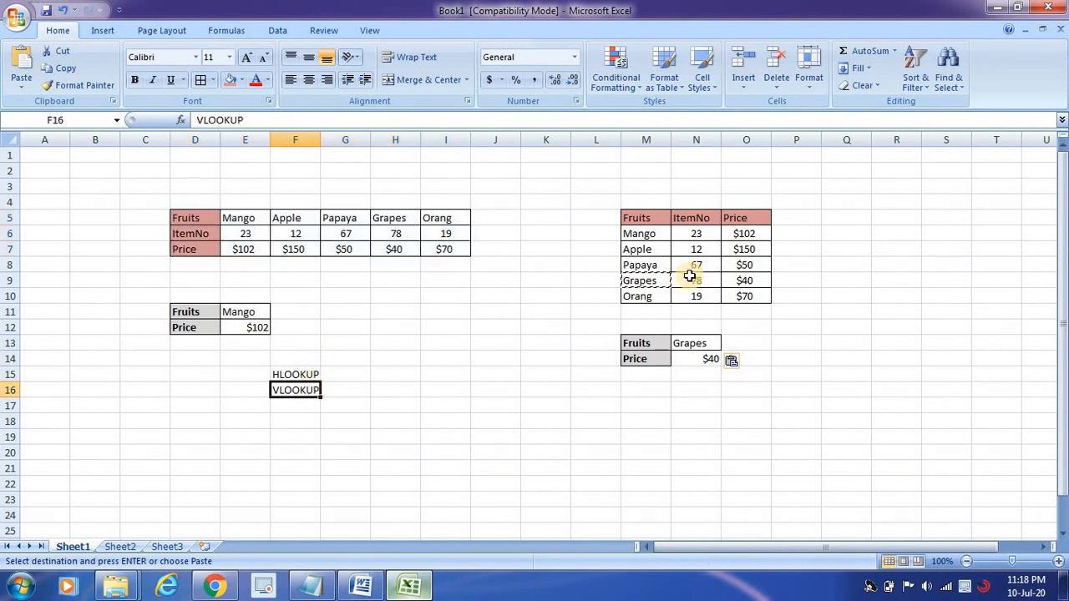
pyautogui.moveTo(651, 223); pyautogui.dragTo(747, 297)
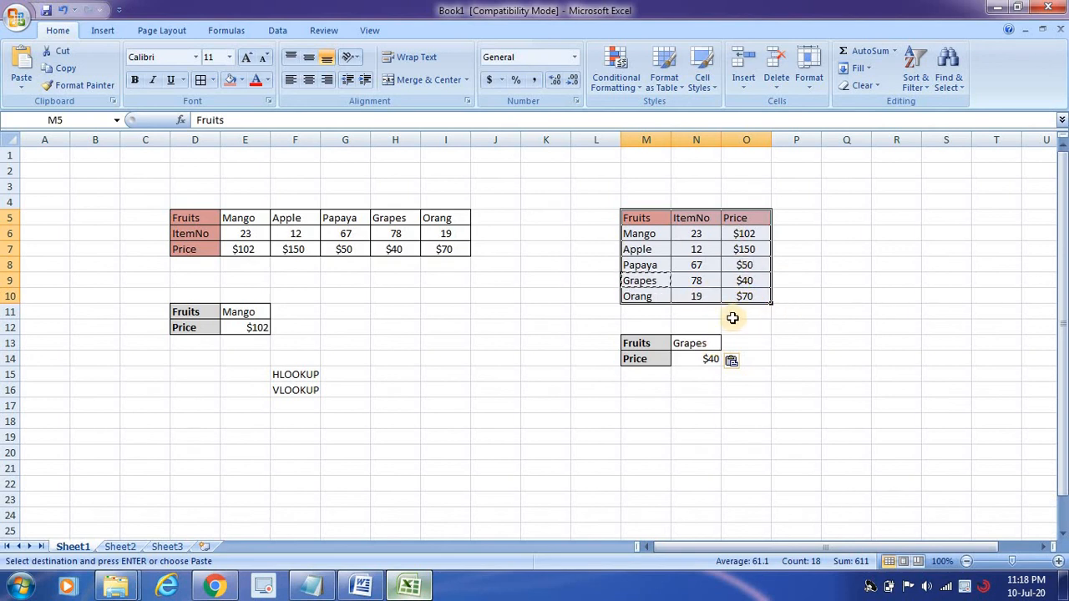